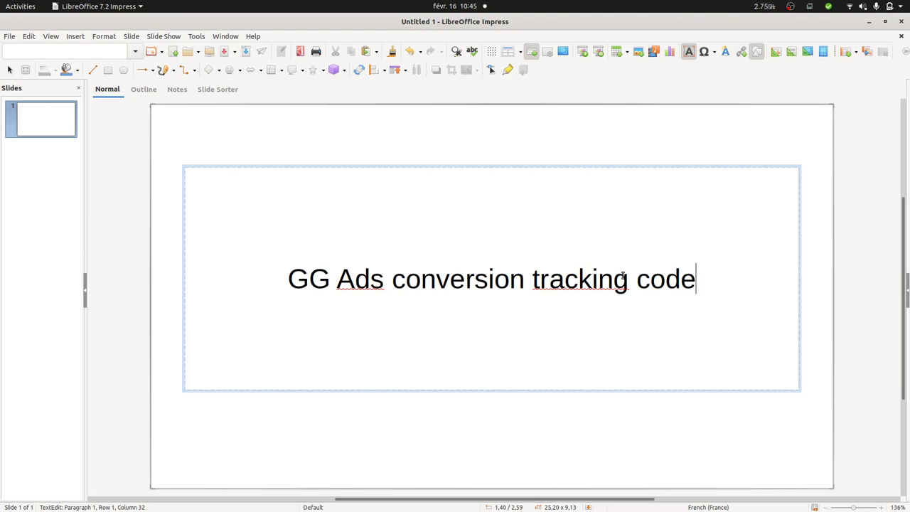
Switch to Firefox and start a new conversion action from the Google Ads conversions summary
mouse_move(1, 235)
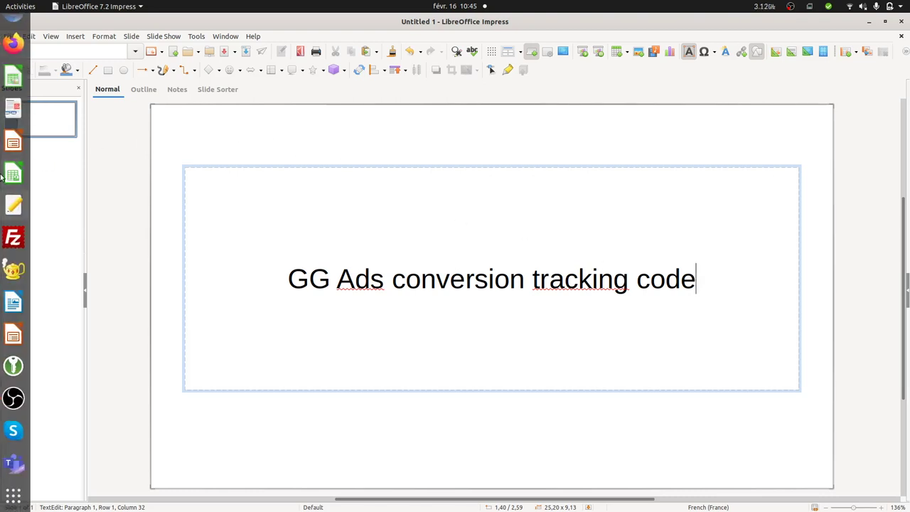
left_click(16, 46)
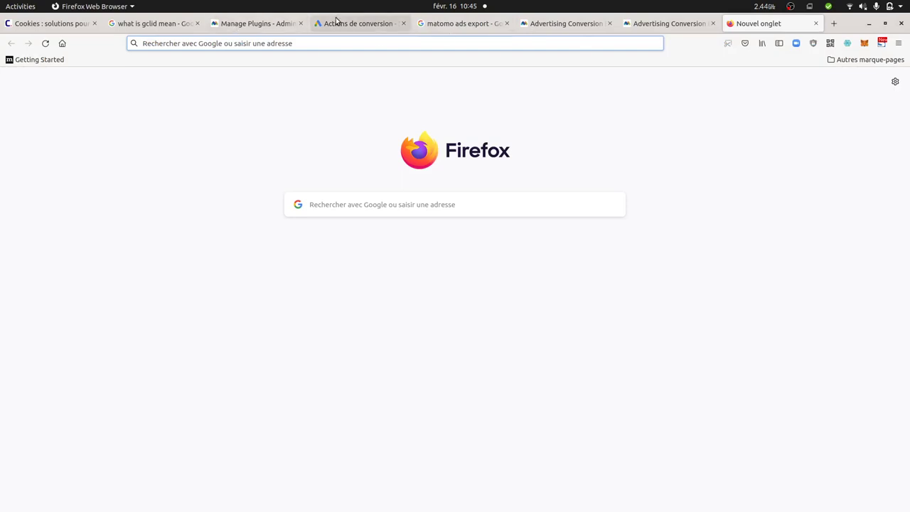
left_click(337, 20)
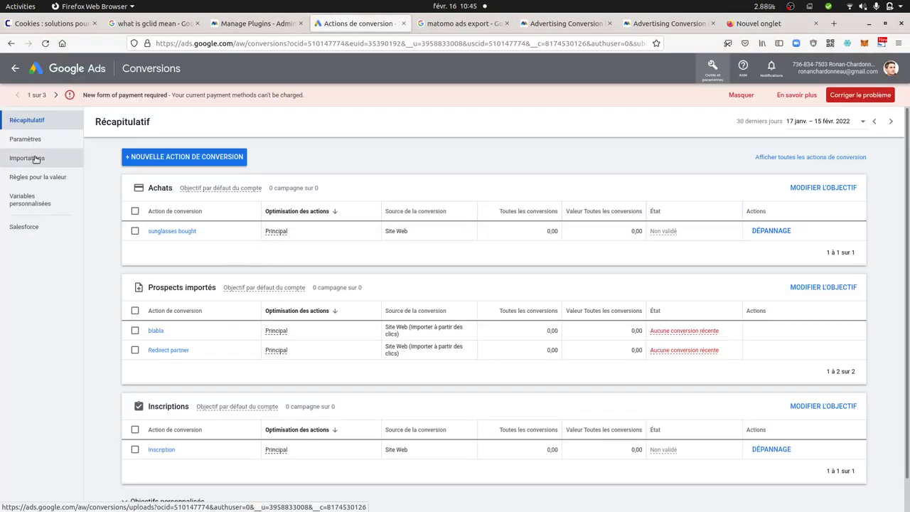
left_click(189, 159)
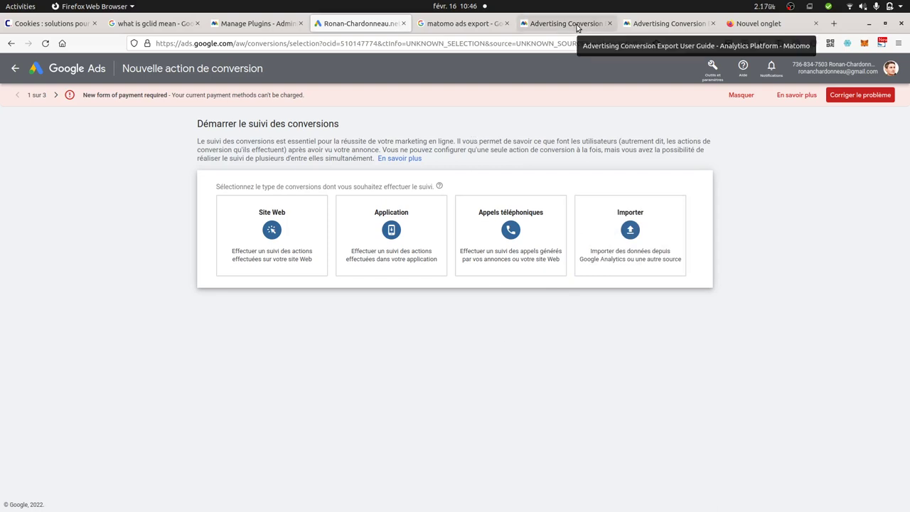
Review the Advertising Conversion Export marketplace page, its user guide and its entry among Matomo's installed plugins
left_click(684, 24)
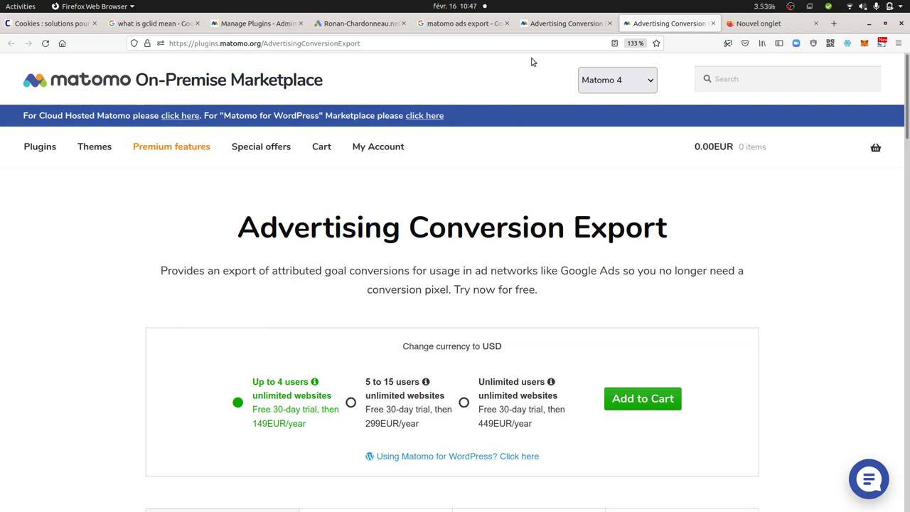
left_click(538, 33)
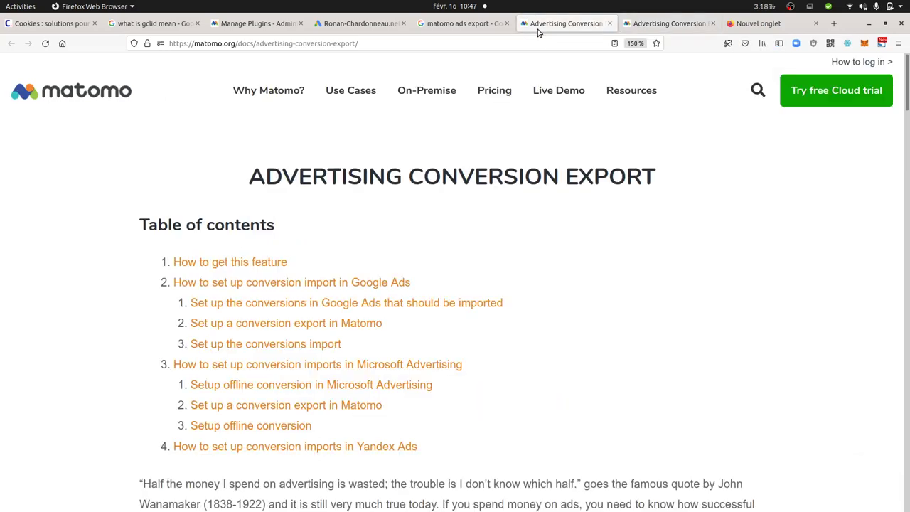
left_click(223, 30)
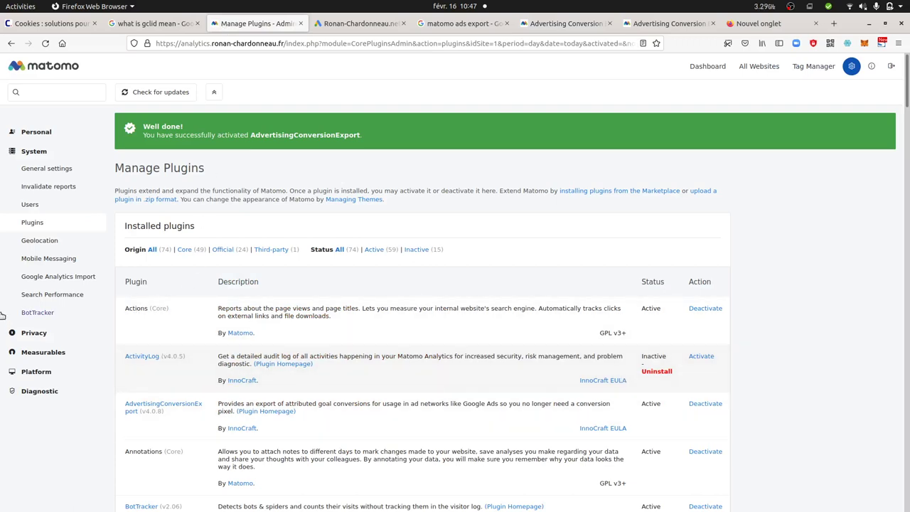
Open the Goals conversion exports page from the Matomo dashboard and reload it
left_click(708, 67)
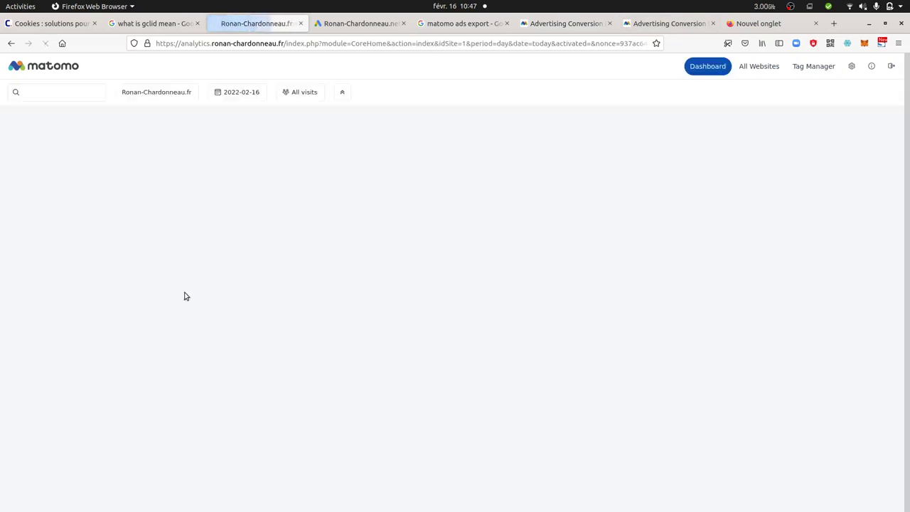
left_click(39, 253)
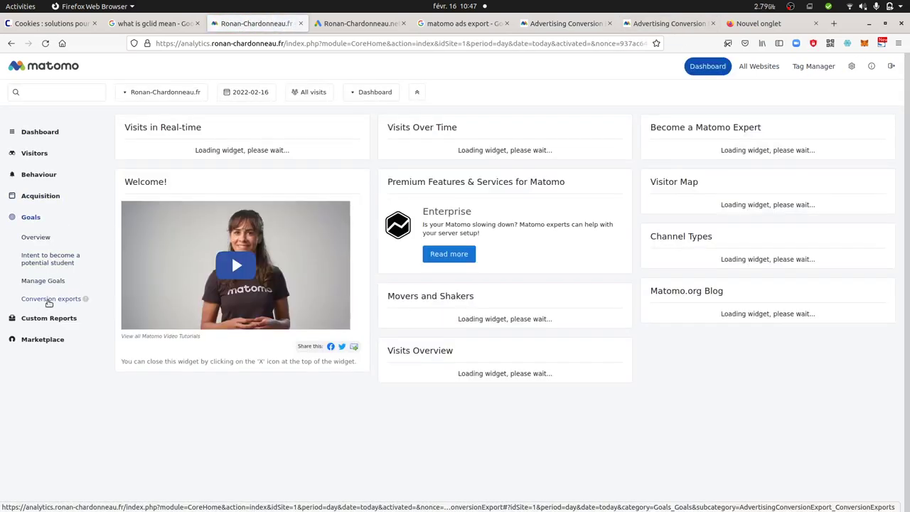
left_click(49, 300)
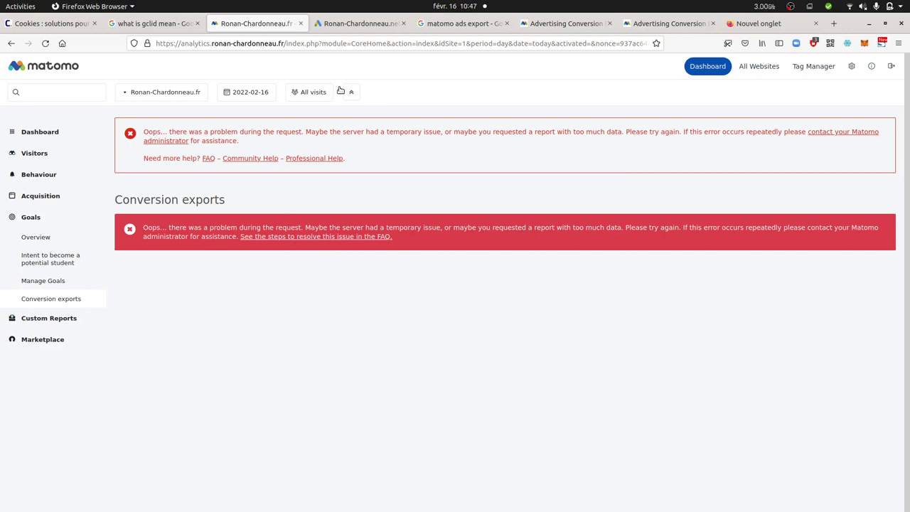
left_click(46, 43)
Deactivate the AdvertisingConversionExport plugin in Matomo's plugin management and activate it again
left_click(851, 68)
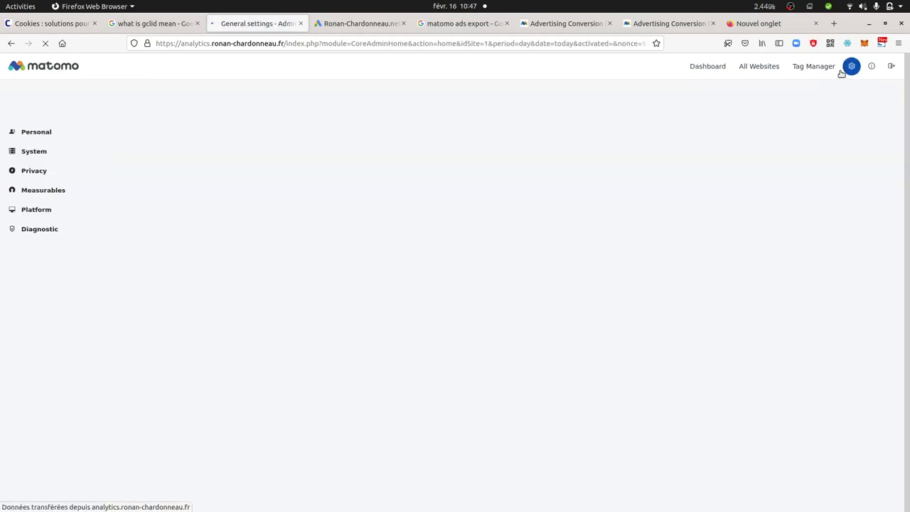
left_click(47, 152)
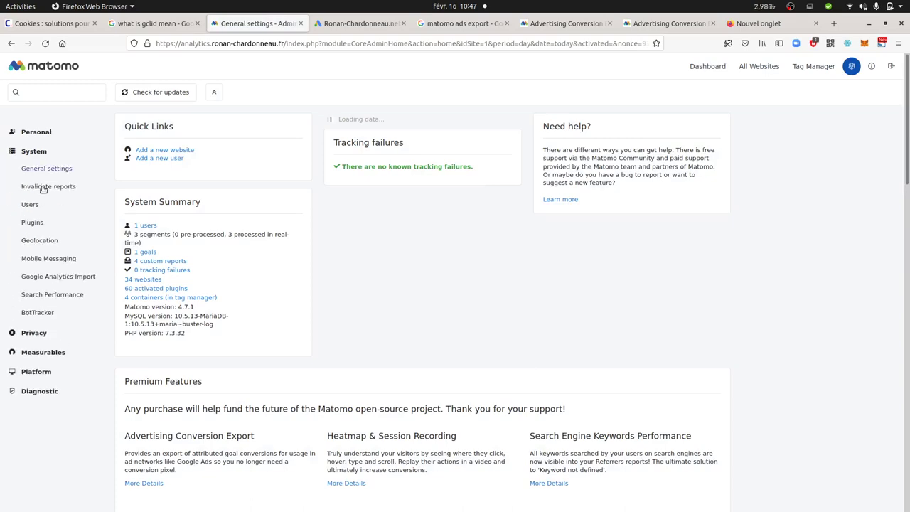
left_click(32, 222)
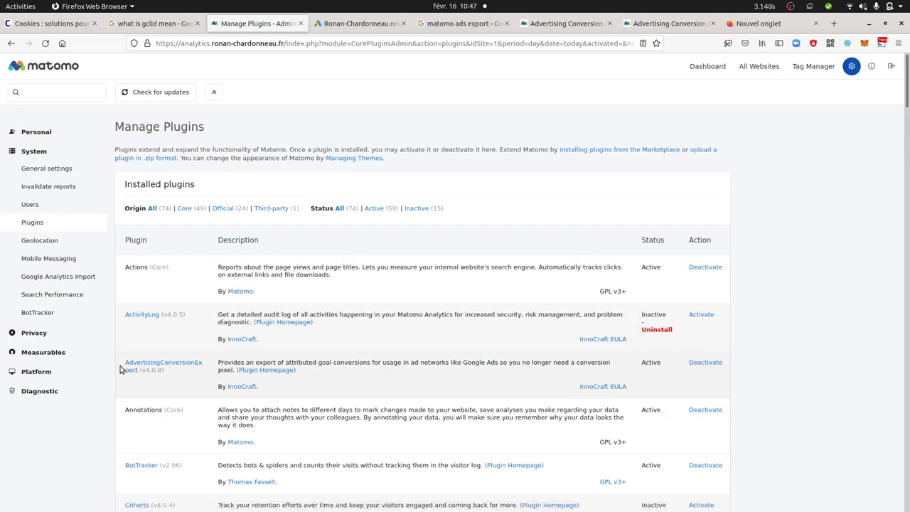
left_click(696, 363)
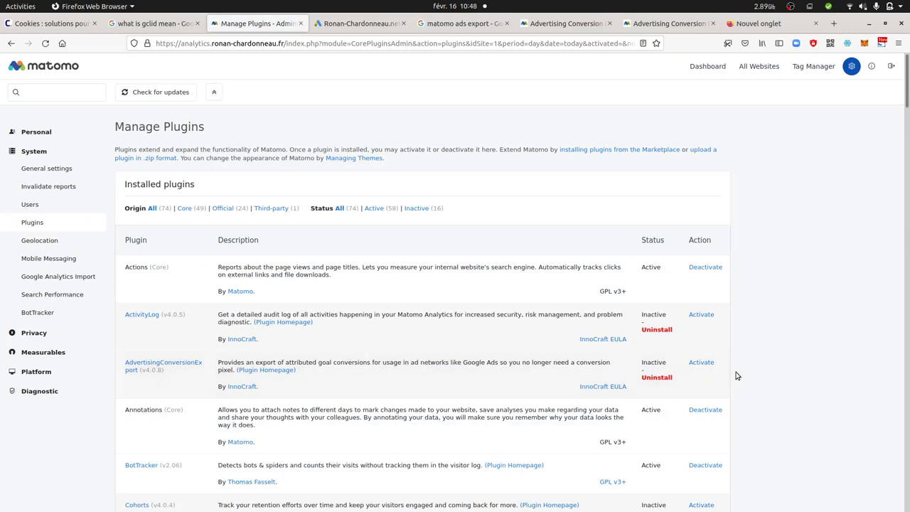
left_click(700, 363)
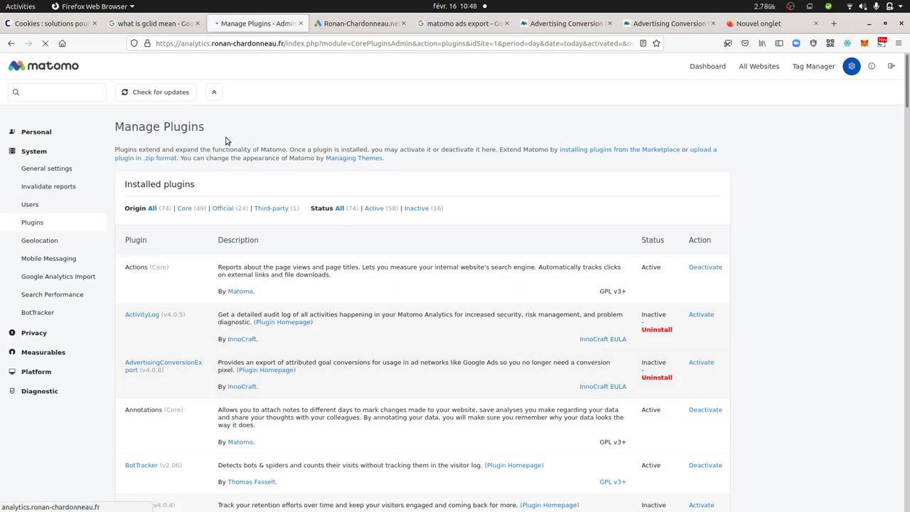
Open the measurables' conversion exports administration page and disable AdBlocker Ultimate for the Matomo site
left_click(42, 352)
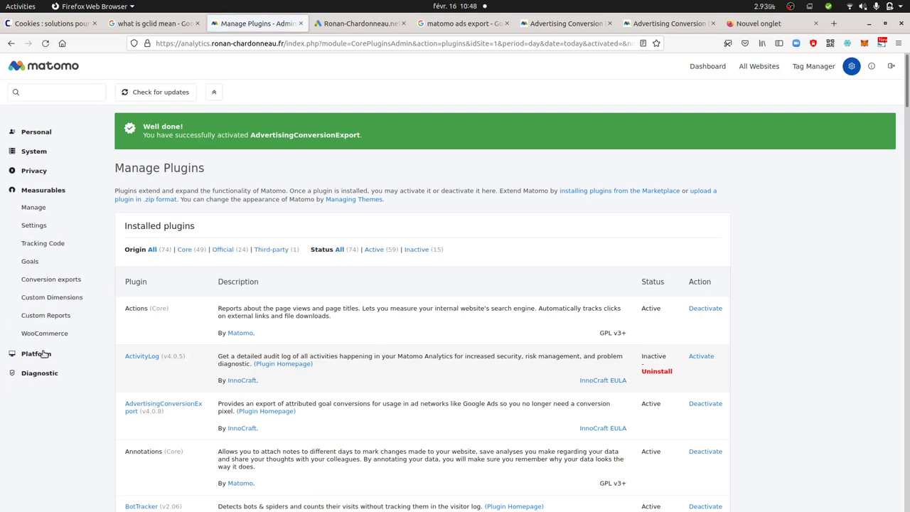
left_click(69, 284)
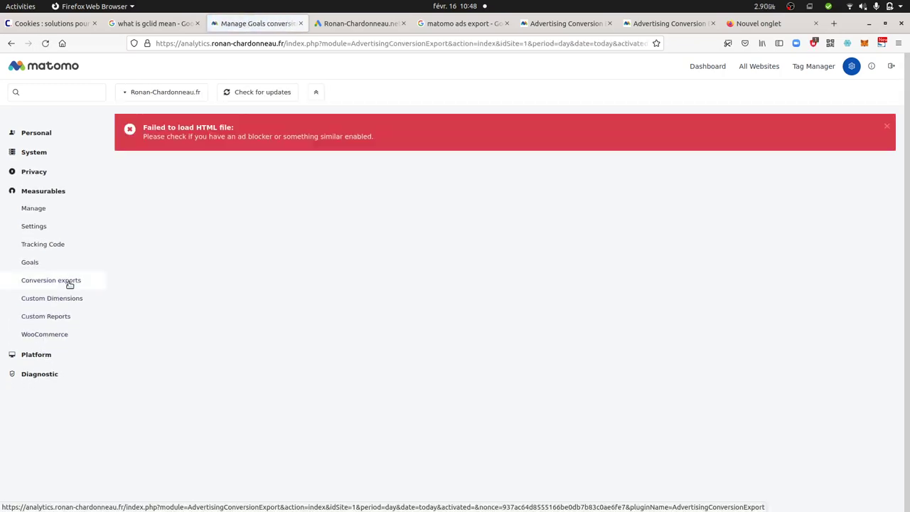
left_click(813, 43)
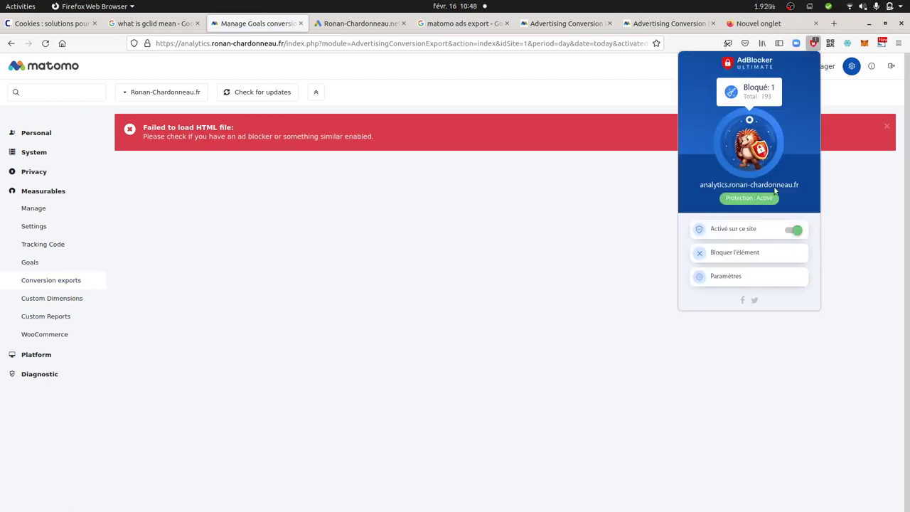
left_click(794, 230)
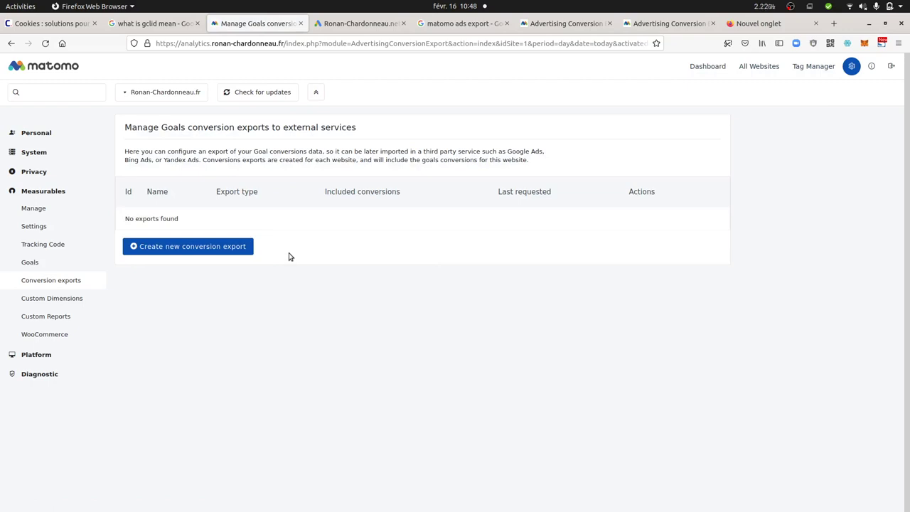
Return to the Matomo dashboard and open the conversion exports page of its Goals section
left_click(723, 66)
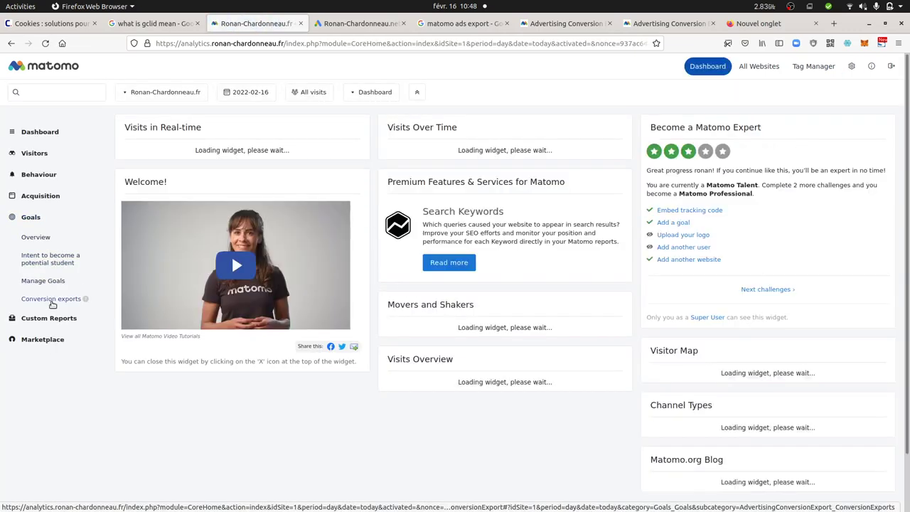
left_click(53, 302)
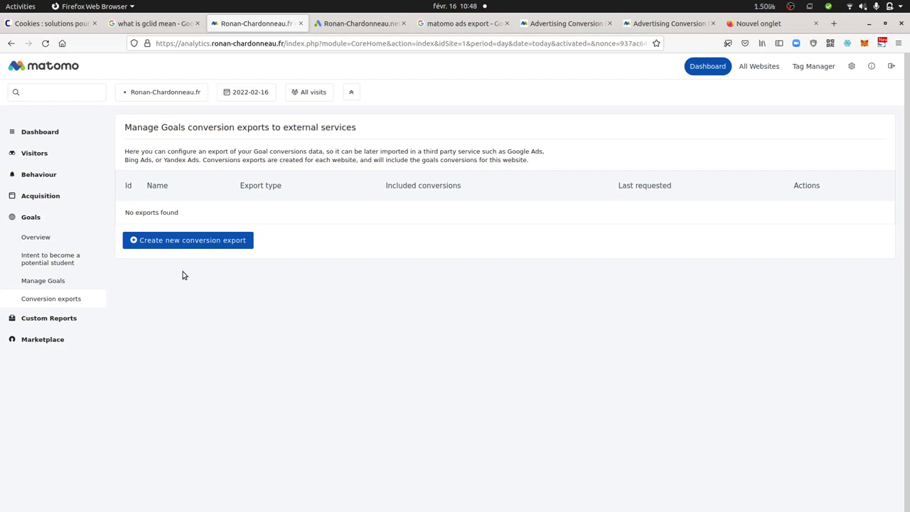
Examine the Google search results explaining GCLID, highlighting the terms GCLID and auto-tagging in the definition
left_click(459, 23)
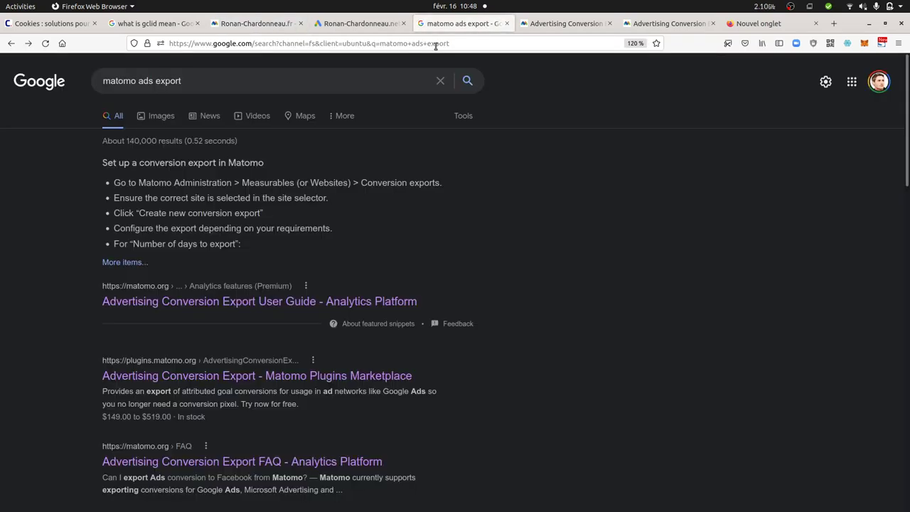
left_click(160, 26)
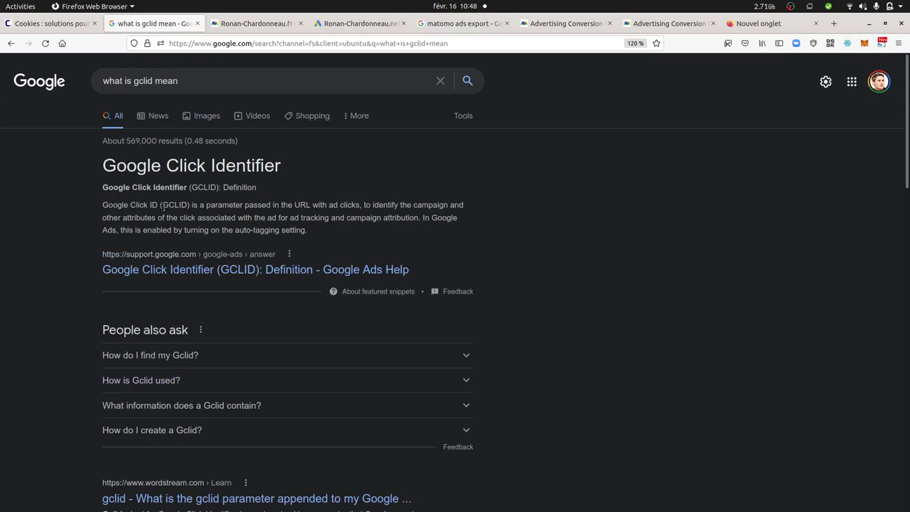
left_click_drag(163, 206, 188, 206)
left_click_drag(235, 229, 280, 231)
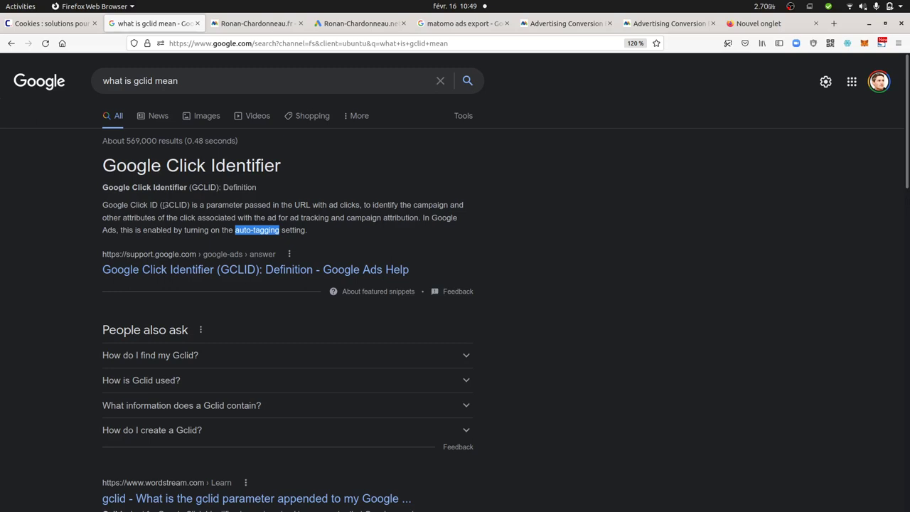
left_click_drag(163, 205, 187, 207)
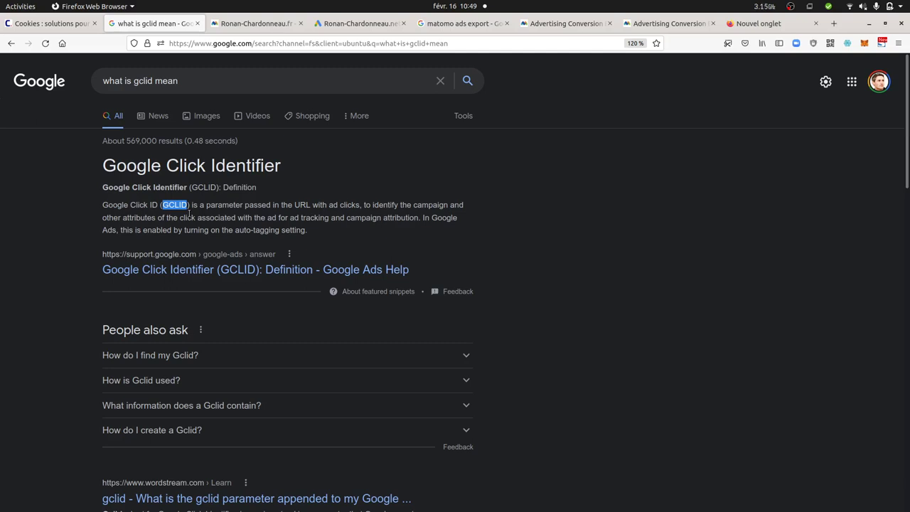
Read the Matomo user guide's instructions for setting up the Google Ads conversions that should be imported
left_click(577, 27)
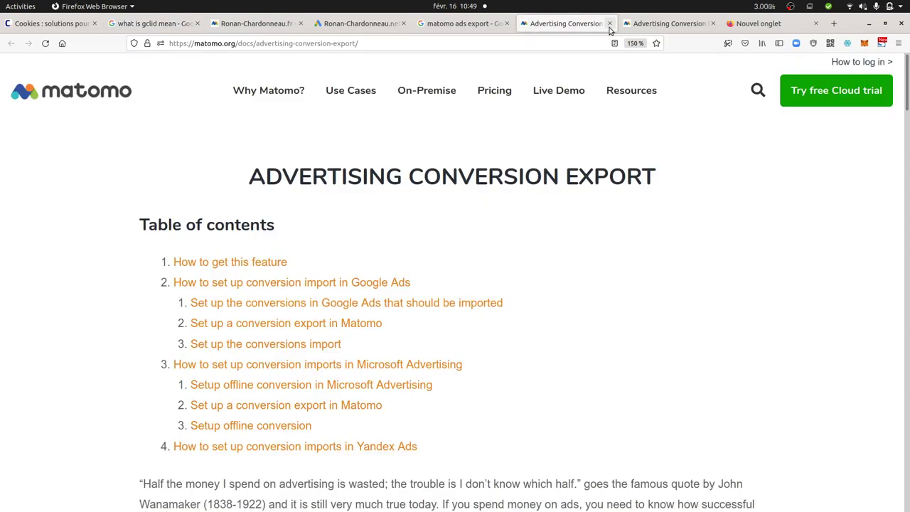
left_click(250, 24)
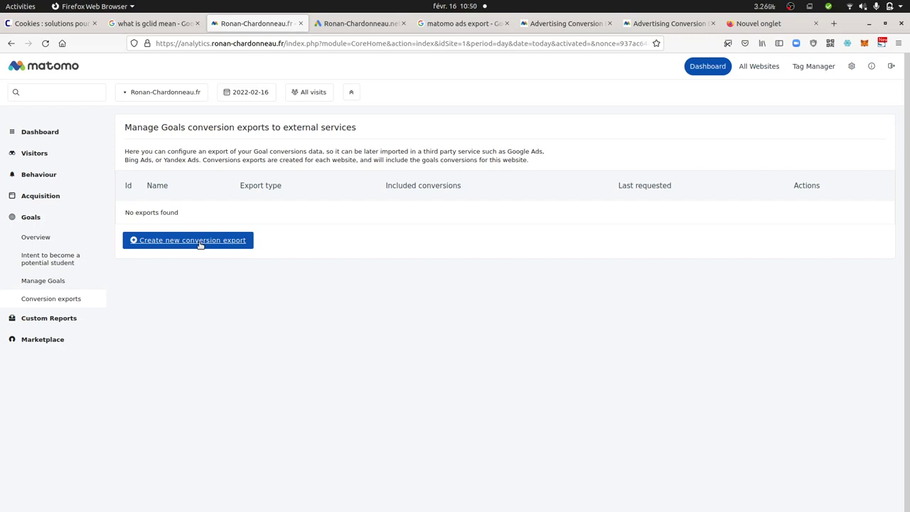
left_click(551, 27)
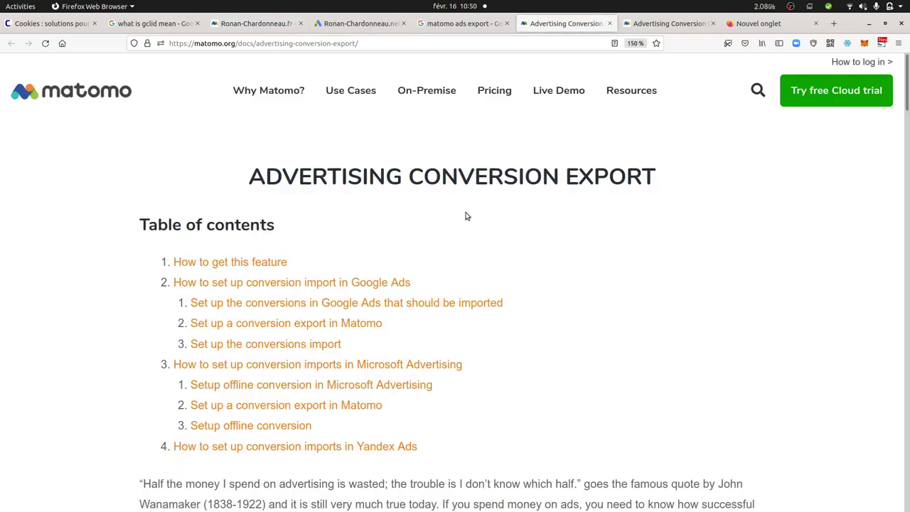
scroll(423, 365, "down", 10)
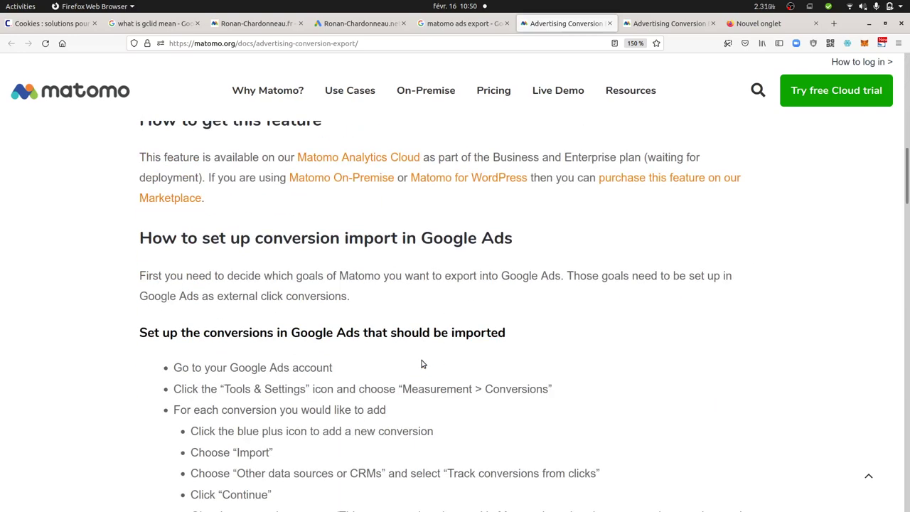
scroll(422, 366, "down", 4)
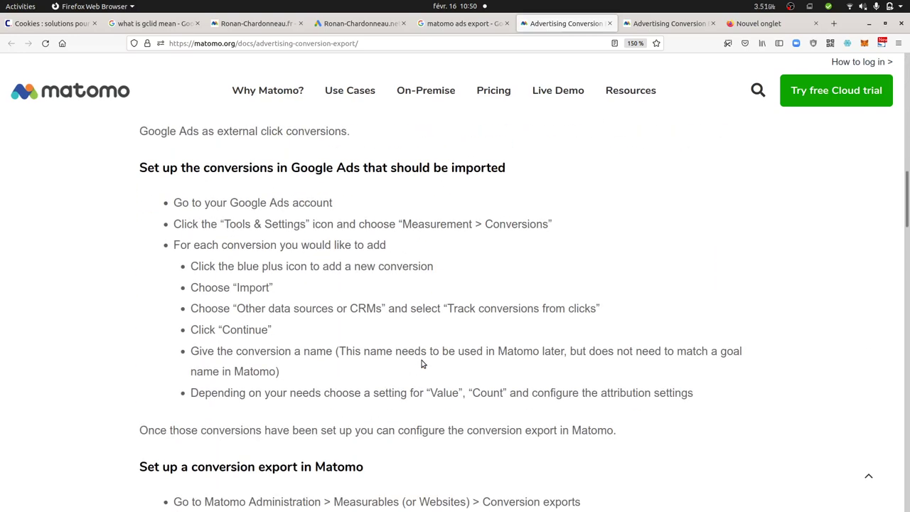
scroll(421, 363, "down", 2)
scroll(384, 208, "up", 1)
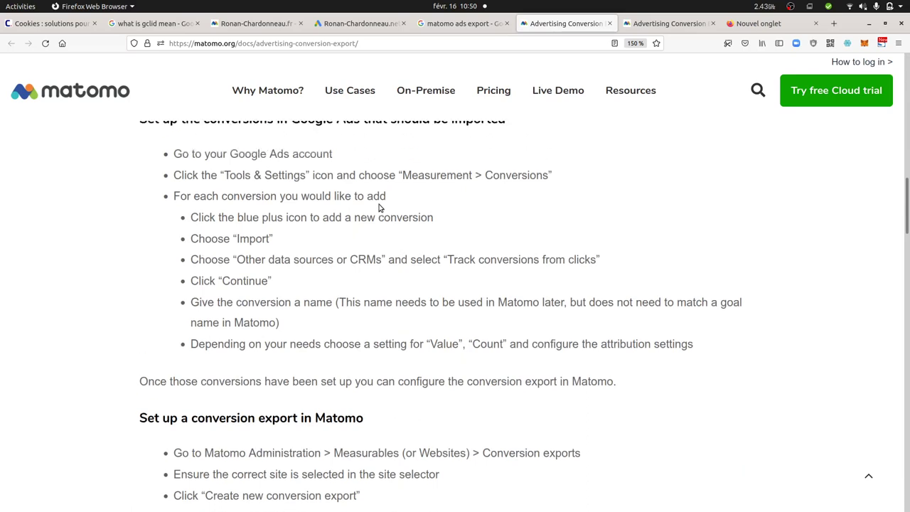
scroll(379, 208, "up", 1)
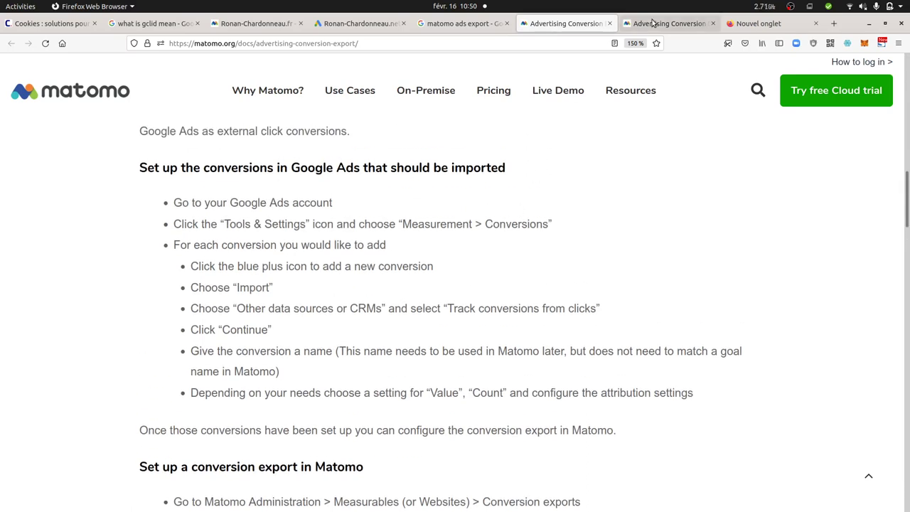
Switch to Google Ads and set up an imported conversion action from other data sources or CRMs, tracking conversions from clicks
left_click(346, 22)
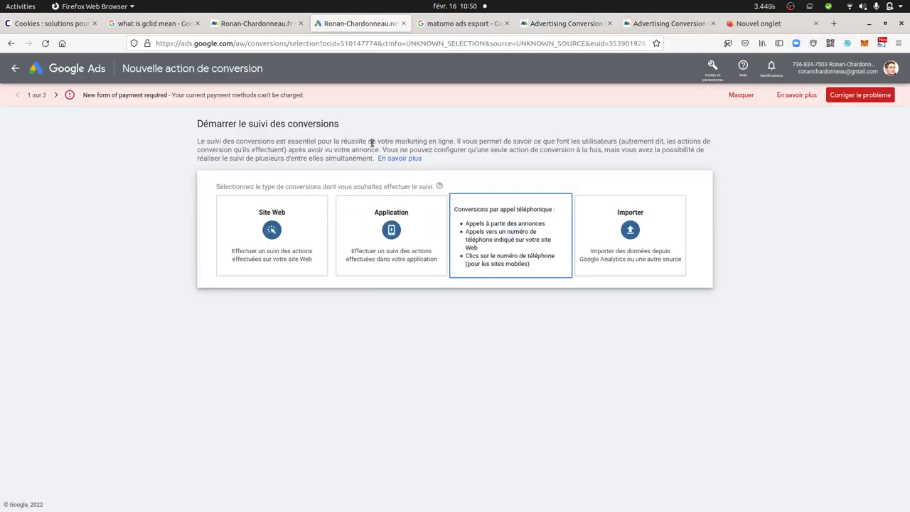
left_click(624, 232)
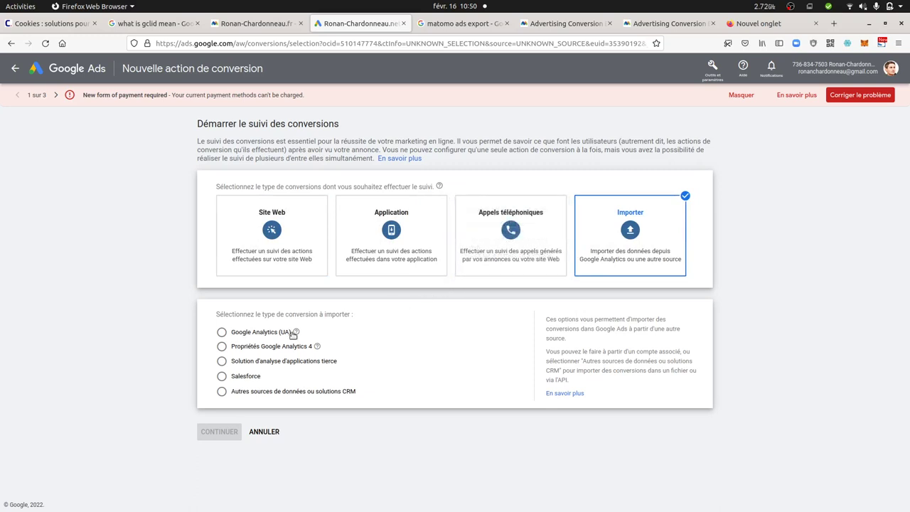
left_click(221, 391)
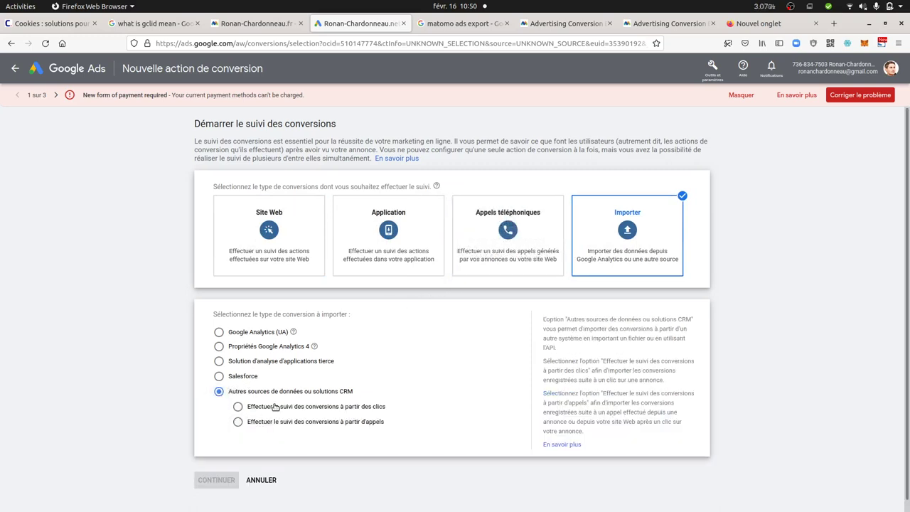
scroll(275, 406, "down", 1)
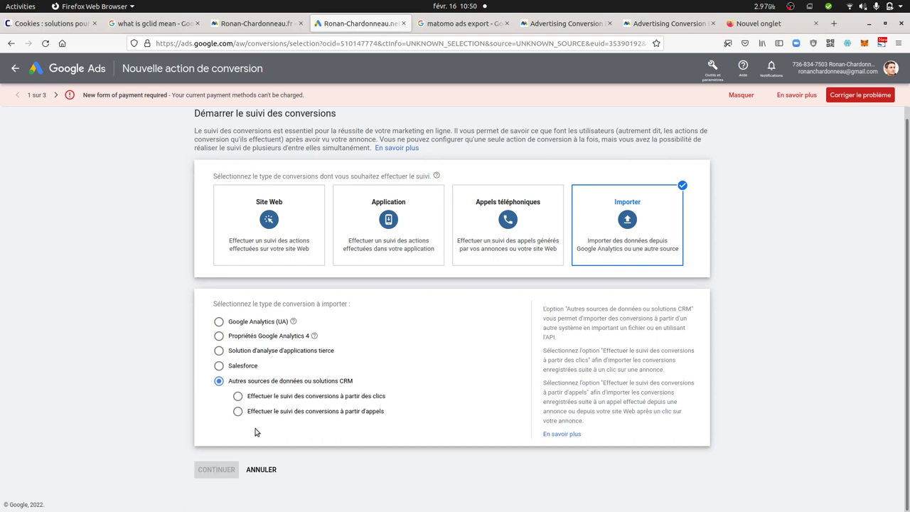
left_click(238, 396)
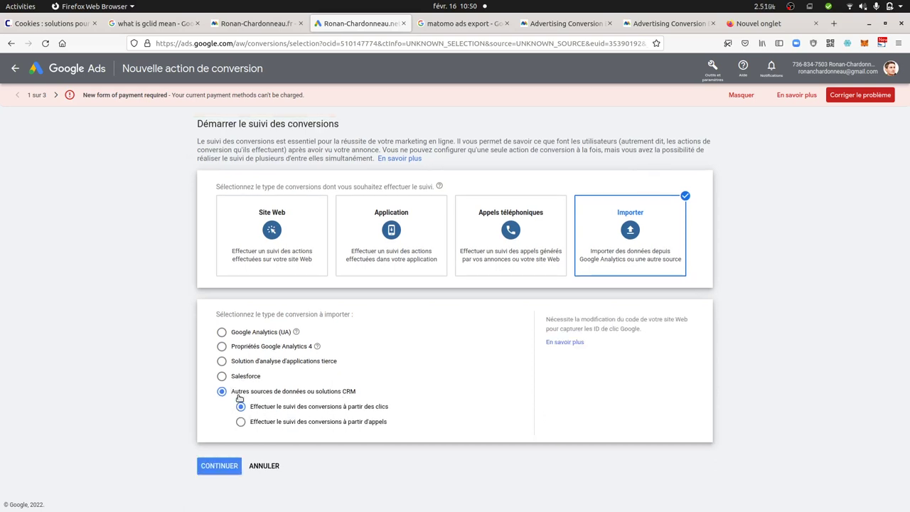
left_click(219, 466)
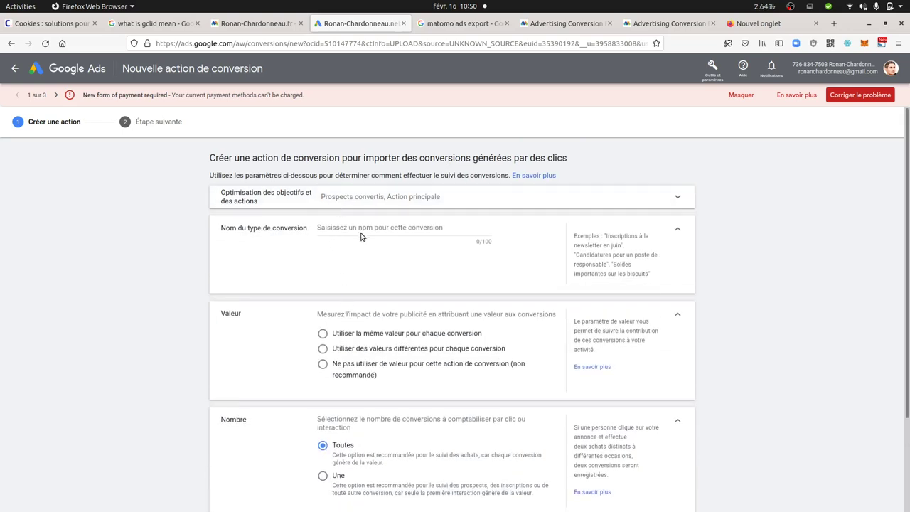
Name the new conversion action Matomo
left_click(360, 236)
type("Conv")
key("BackSpace")
key("BackSpace")
key("BackSpace")
type("Matomo")
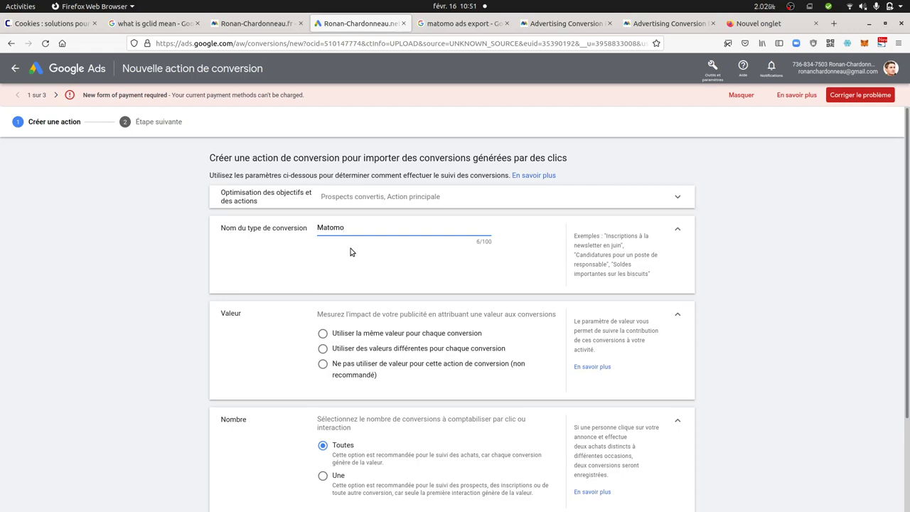
Use the same value for each conversion, create the action and return to the conversions summary
left_click(324, 333)
scroll(321, 376, "down", 5)
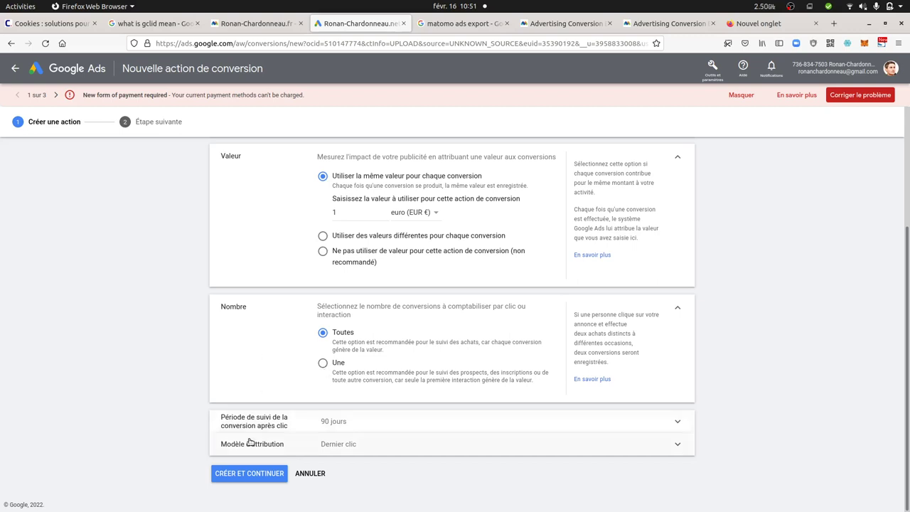
left_click(246, 476)
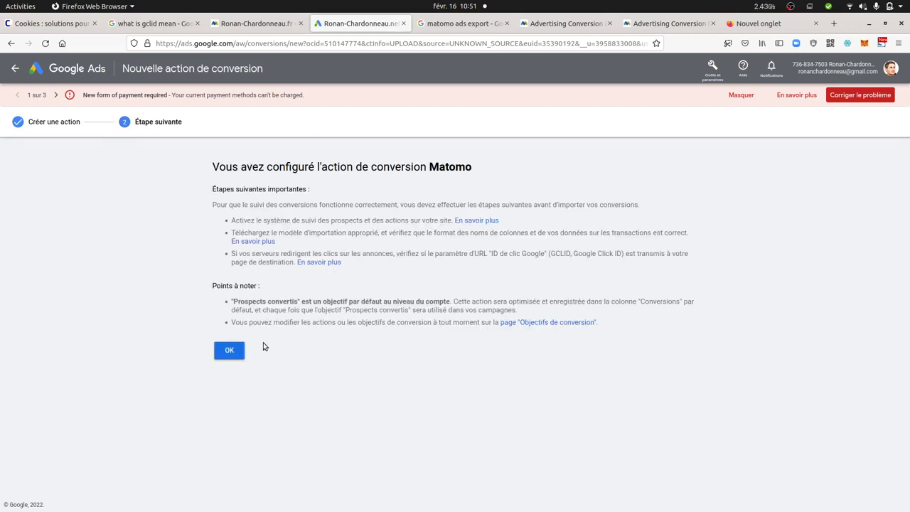
left_click(230, 350)
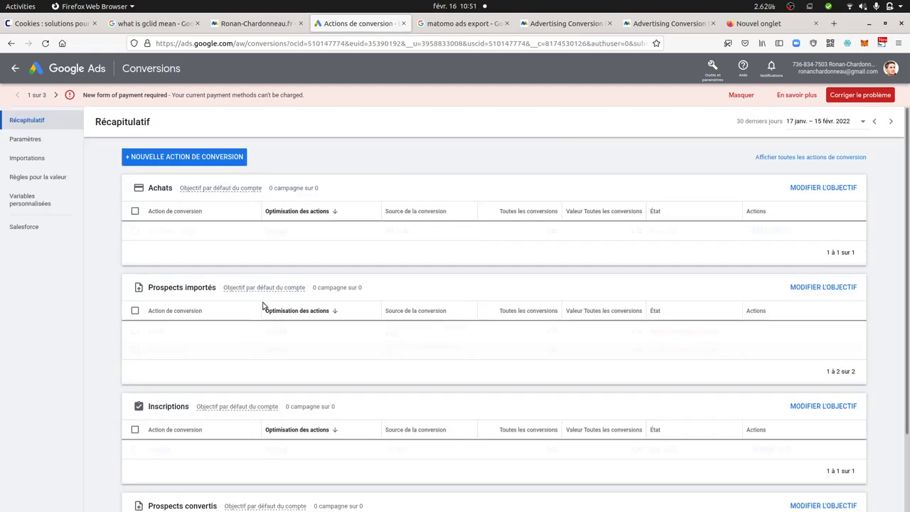
scroll(209, 352, "down", 4)
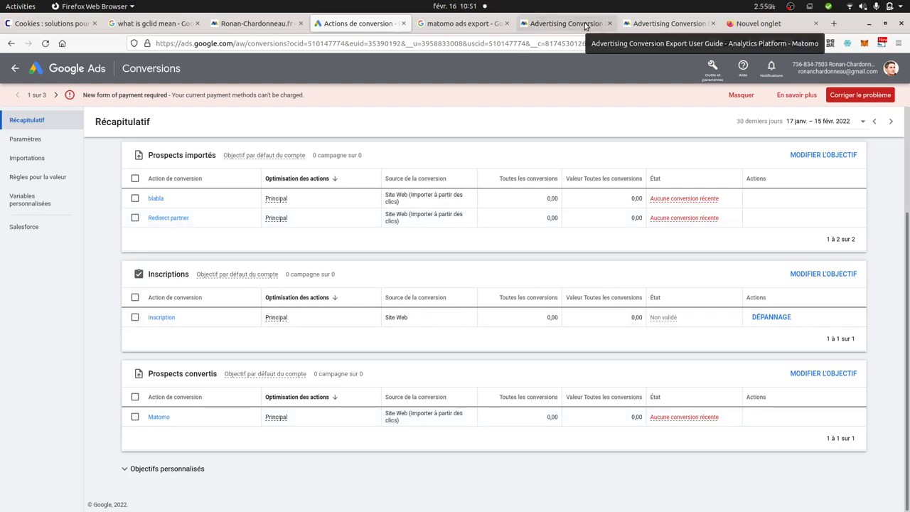
Switch to Matomo, start a new goal named Matomo in goal management and set it to be triggered manually
left_click(248, 27)
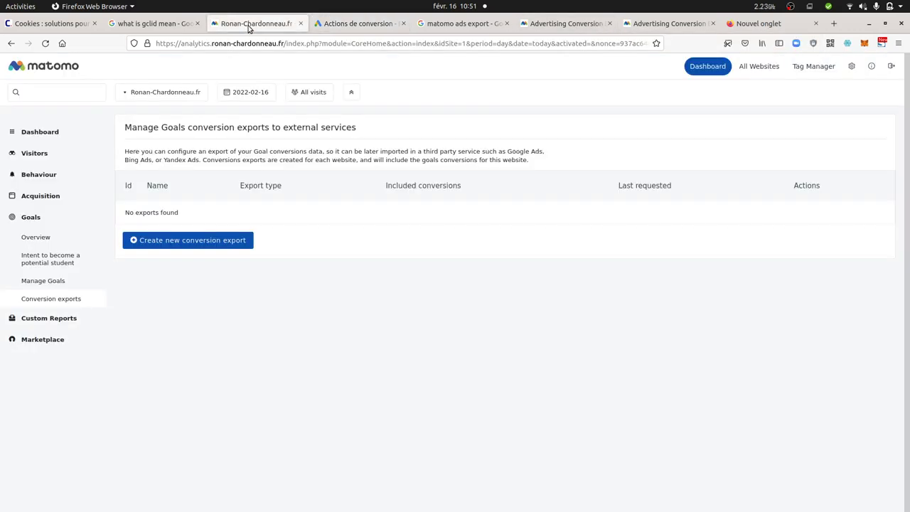
left_click(45, 282)
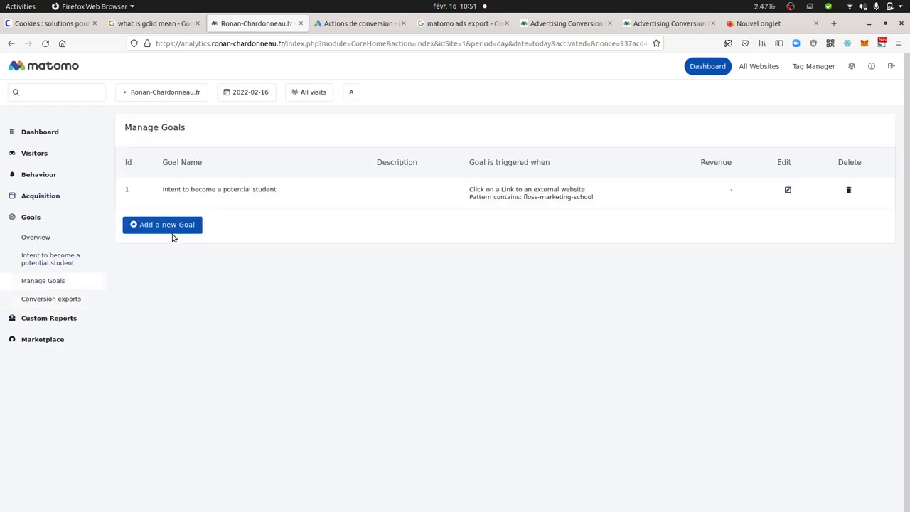
left_click(174, 234)
left_click(211, 171)
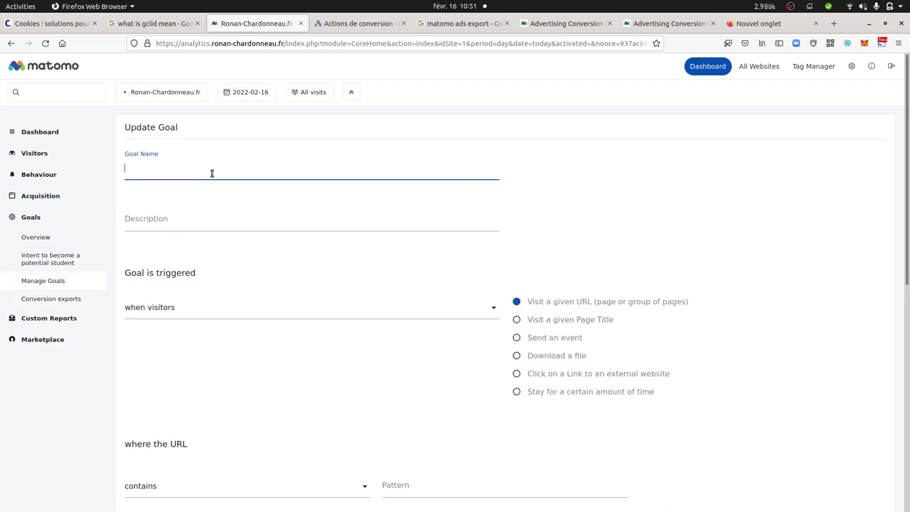
type("Matomo")
scroll(287, 344, "down", 3)
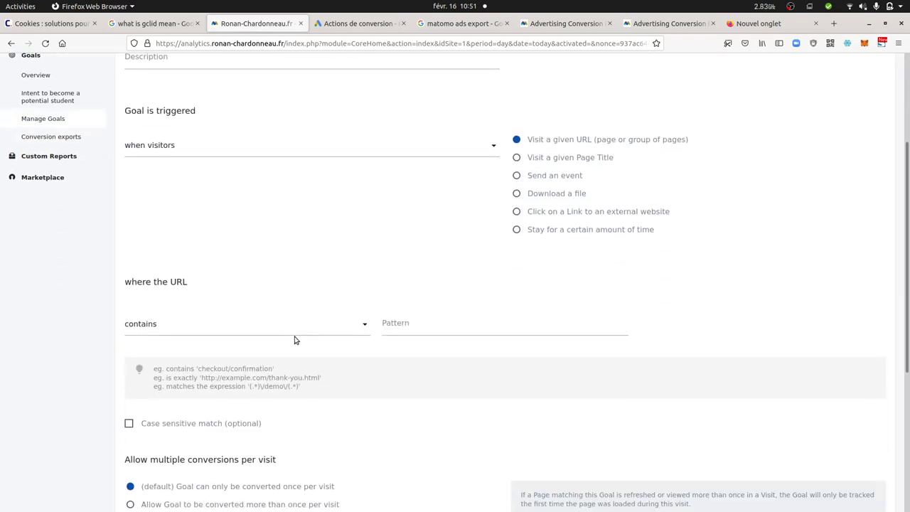
scroll(295, 340, "up", 3)
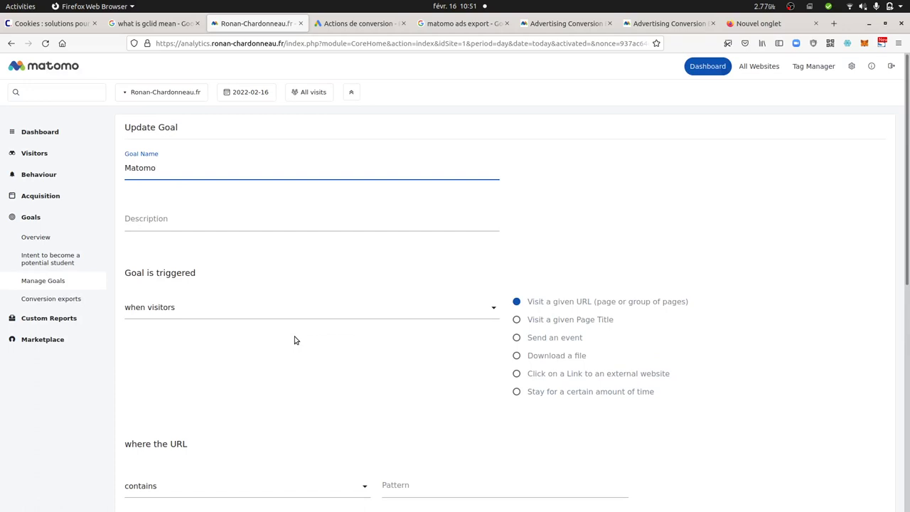
left_click(331, 306)
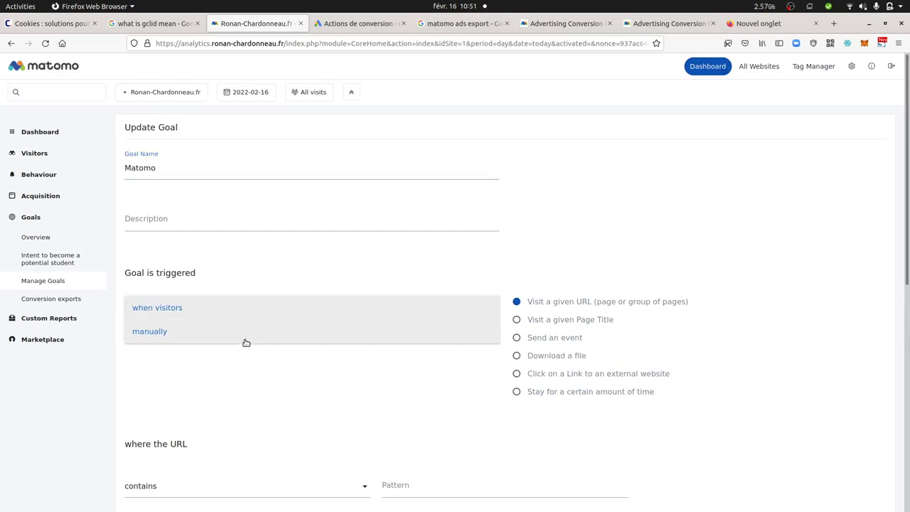
left_click(245, 340)
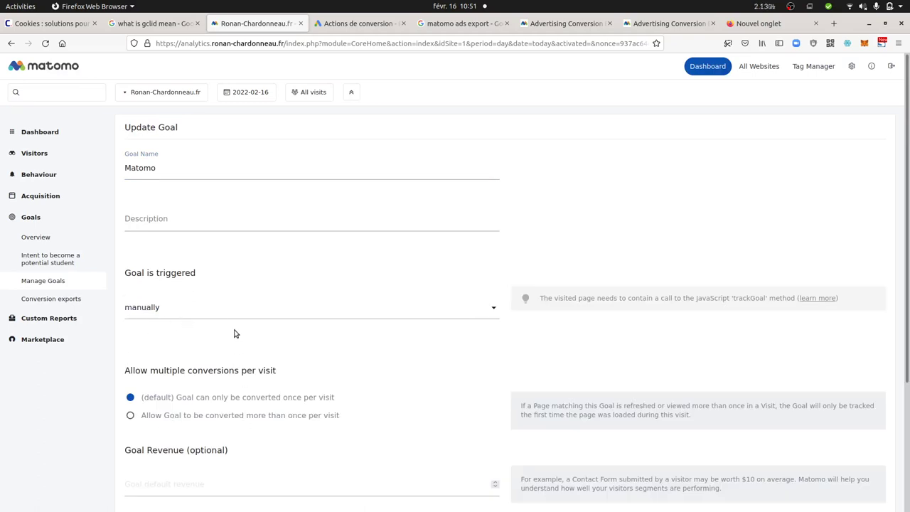
Open the trackGoal documentation in a separate tab and highlight the code line that triggers a goal conversion
right_click(812, 304)
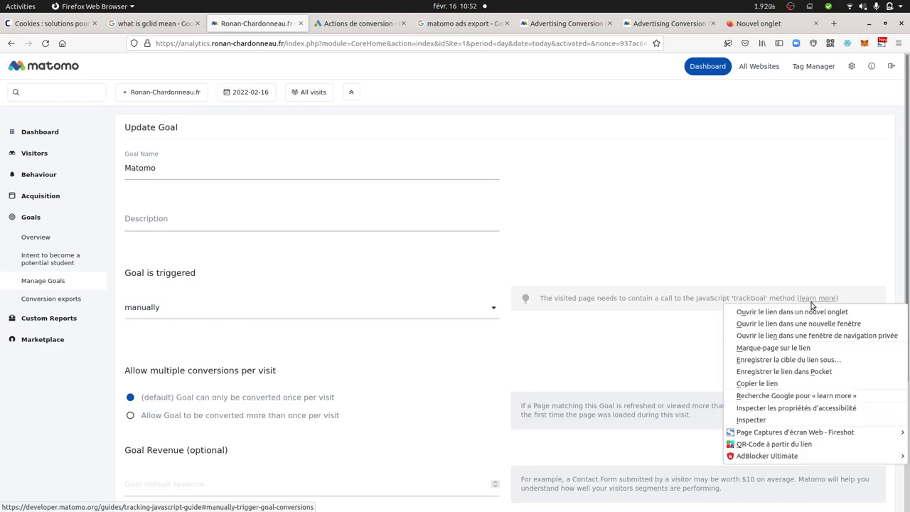
left_click(790, 312)
left_click(302, 25)
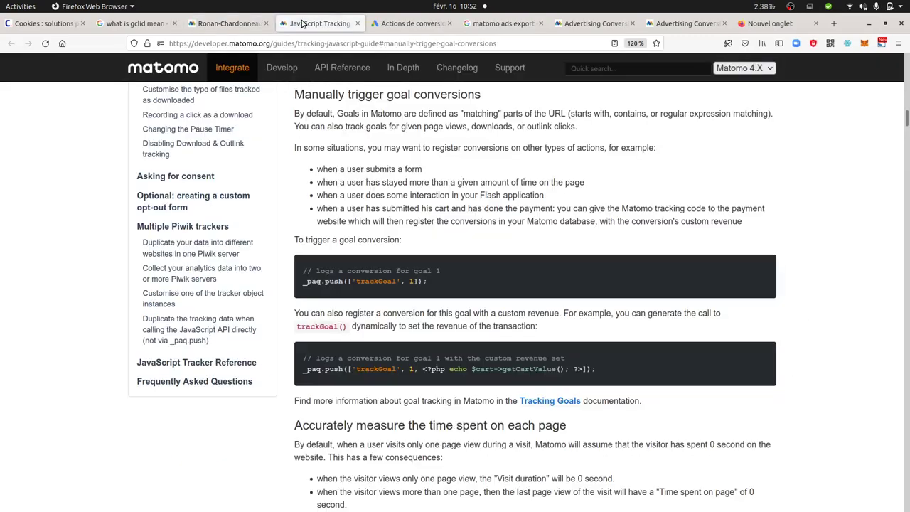
left_click_drag(427, 281, 303, 281)
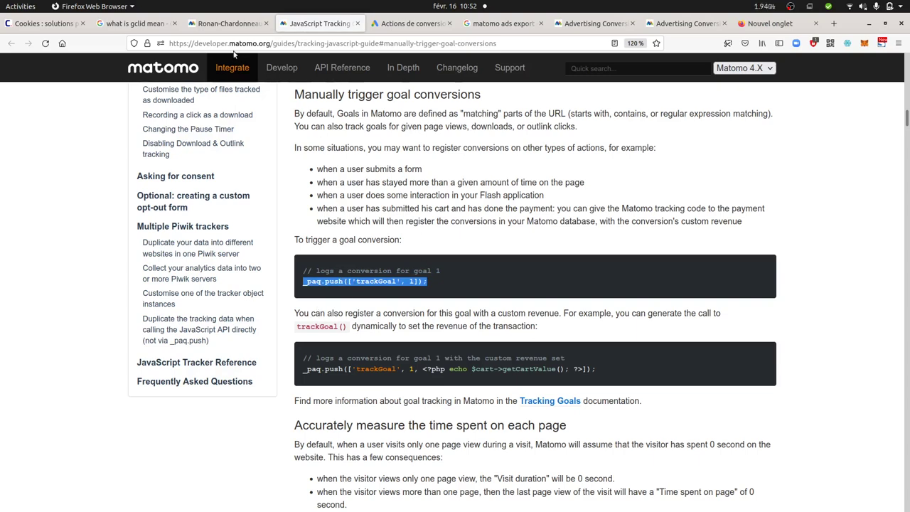
Return to the goal form and add the goal with the default of one conversion per visit
left_click(227, 24)
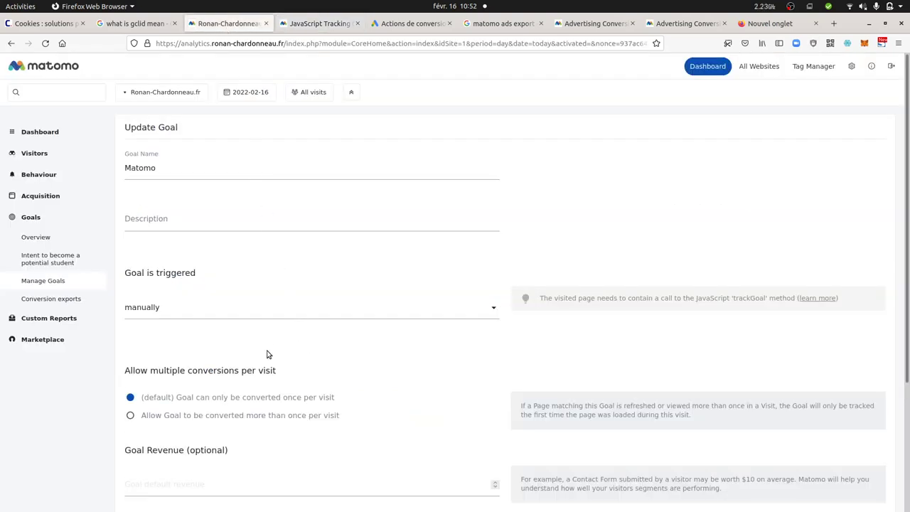
scroll(237, 386, "down", 3)
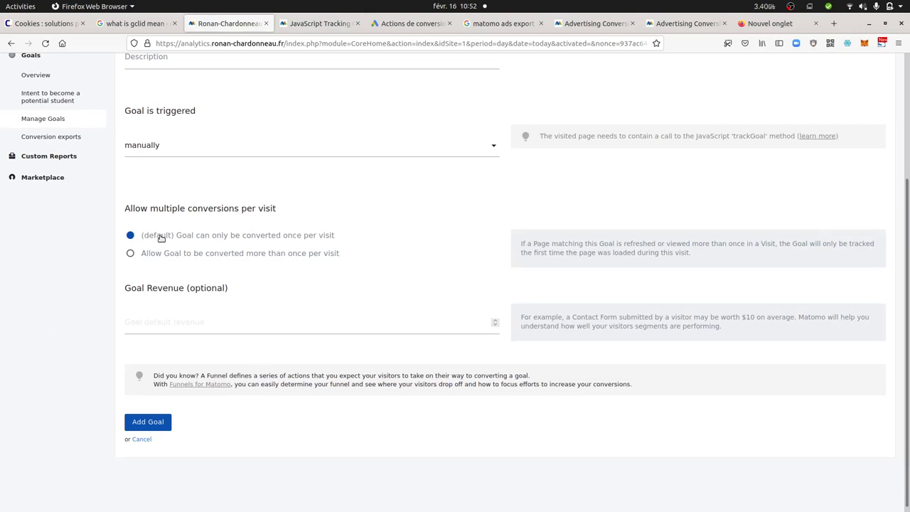
left_click(147, 420)
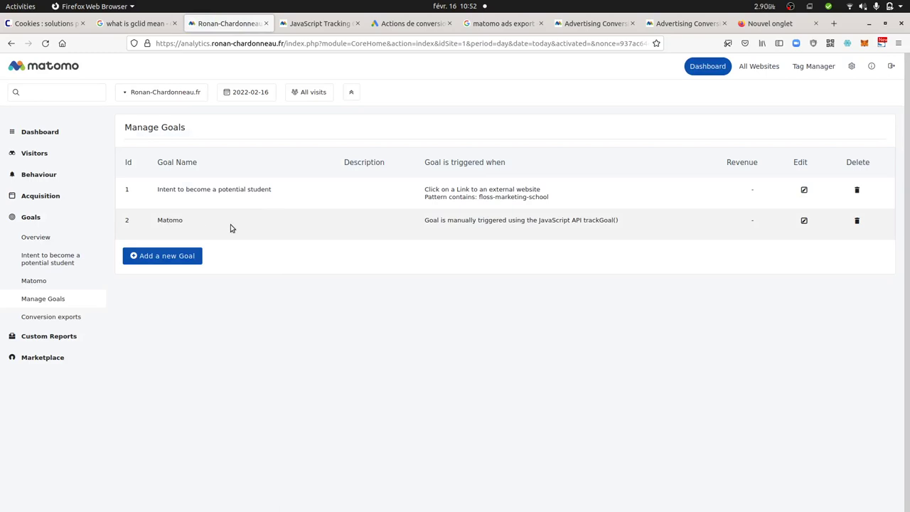
Start a new conversion export in the Goals section and name it Matomo
left_click(55, 318)
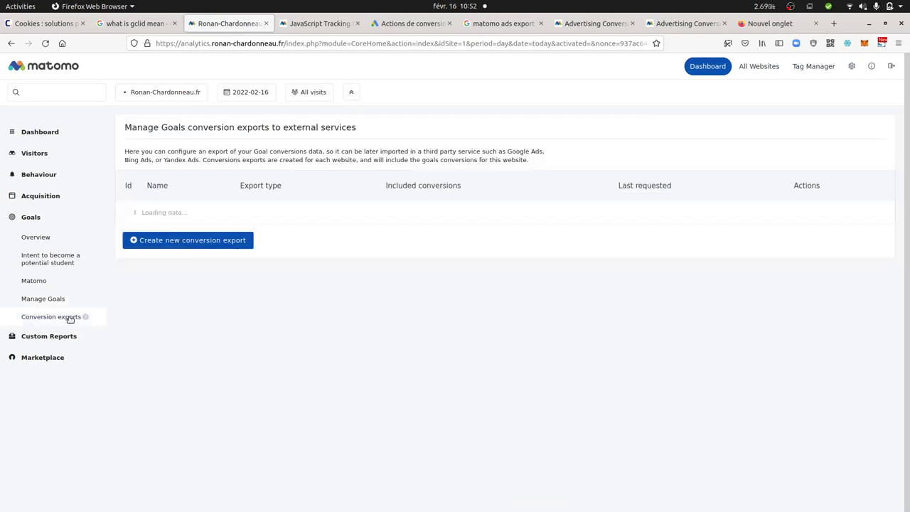
left_click(187, 240)
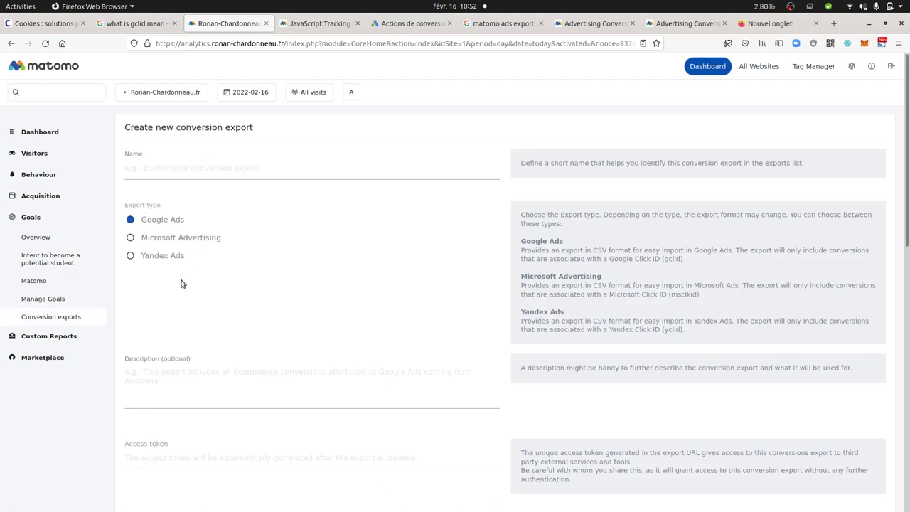
left_click(188, 168)
type("Matomo")
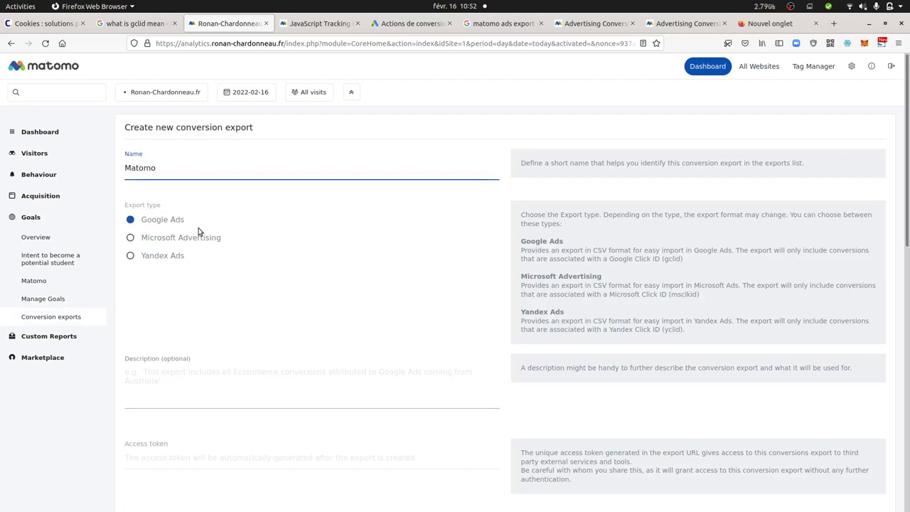
Set the number of days to export to 3
scroll(174, 236, "down", 3)
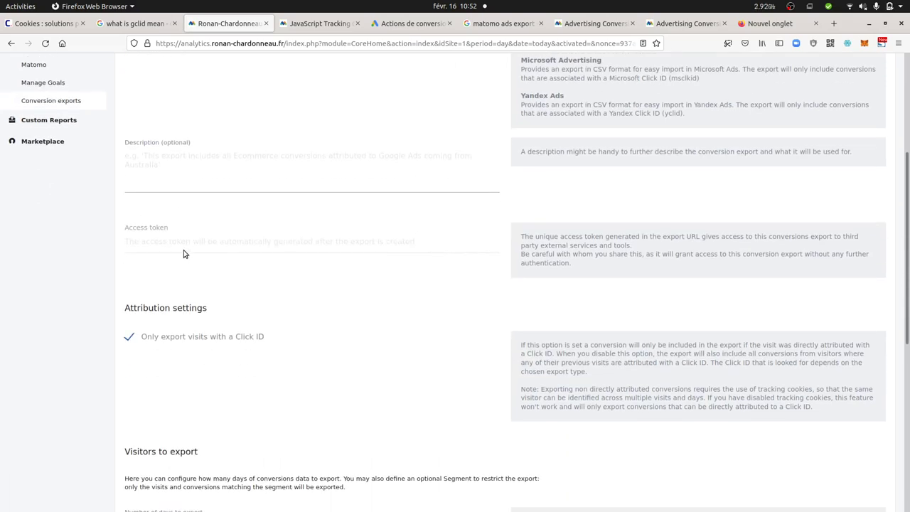
scroll(177, 260, "down", 2)
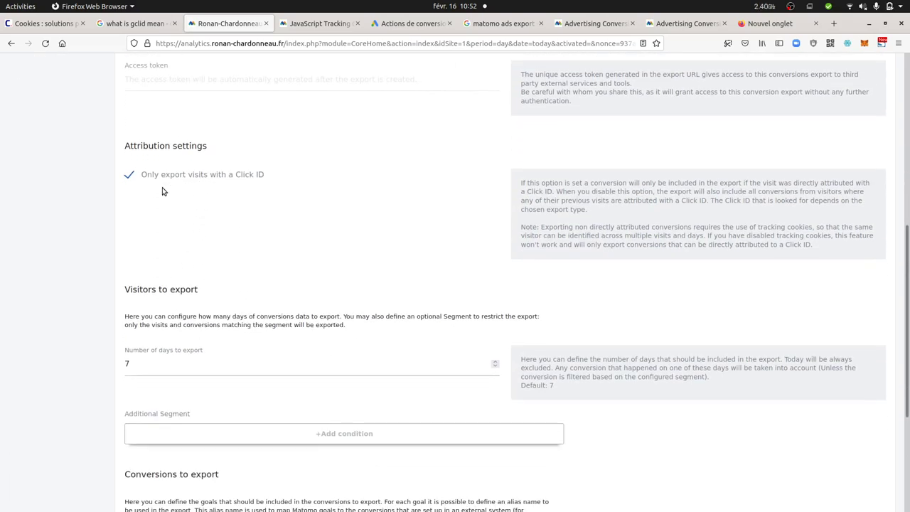
scroll(239, 277, "down", 2)
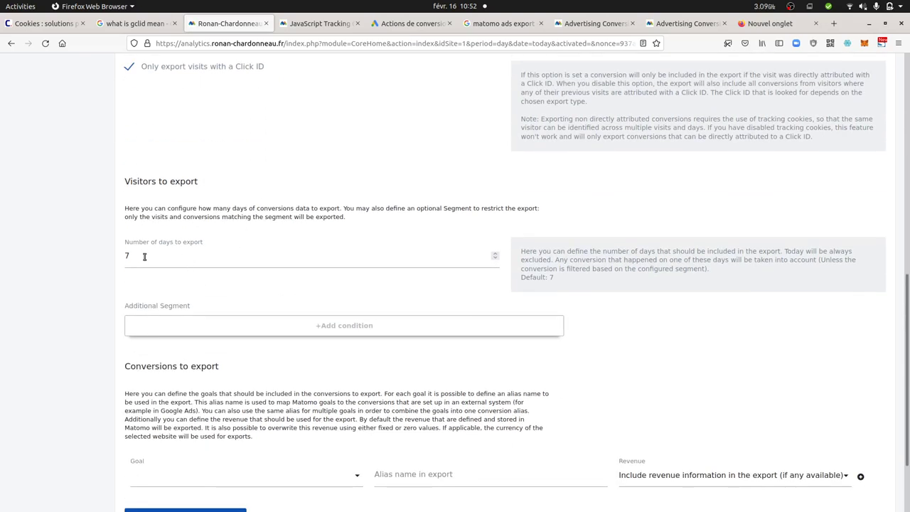
left_click_drag(144, 256, 103, 250)
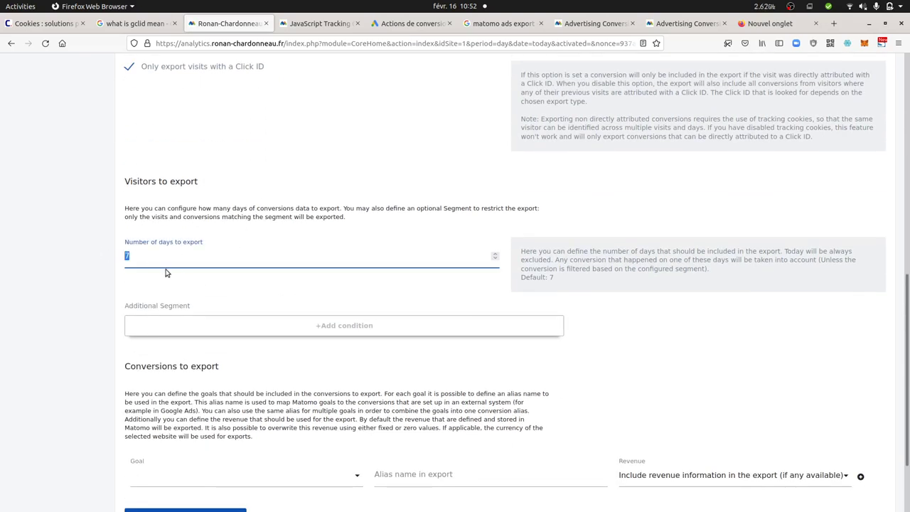
type("3")
scroll(238, 281, "down", 3)
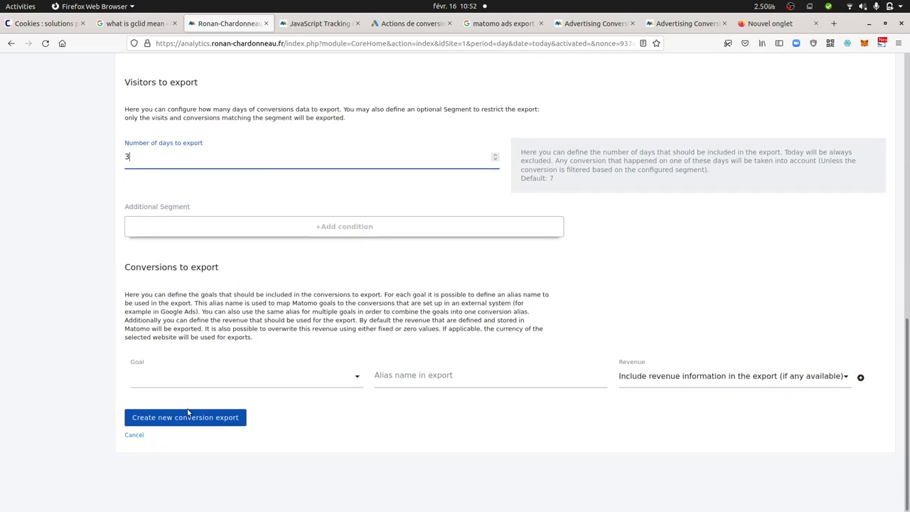
Choose the Matomo goal as the conversion to export, give it the alias Matomo and create the conversion export
left_click(221, 375)
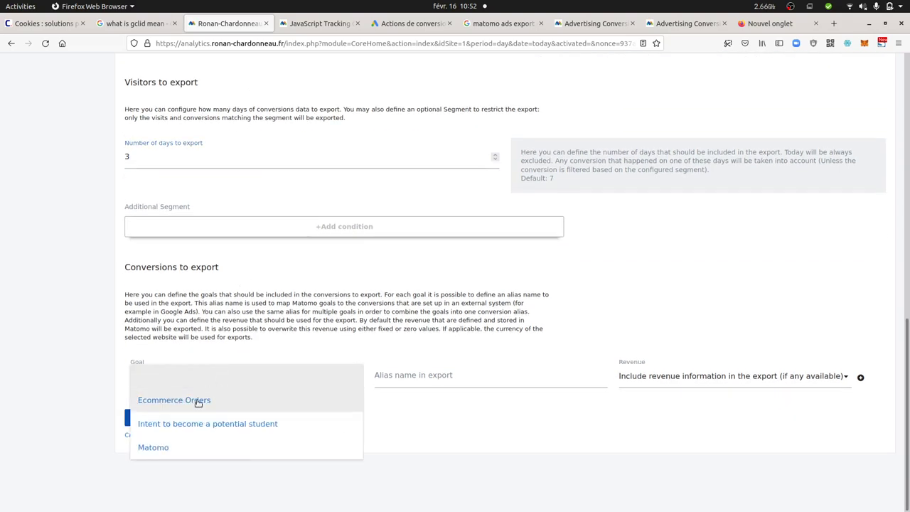
left_click(176, 448)
left_click(415, 375)
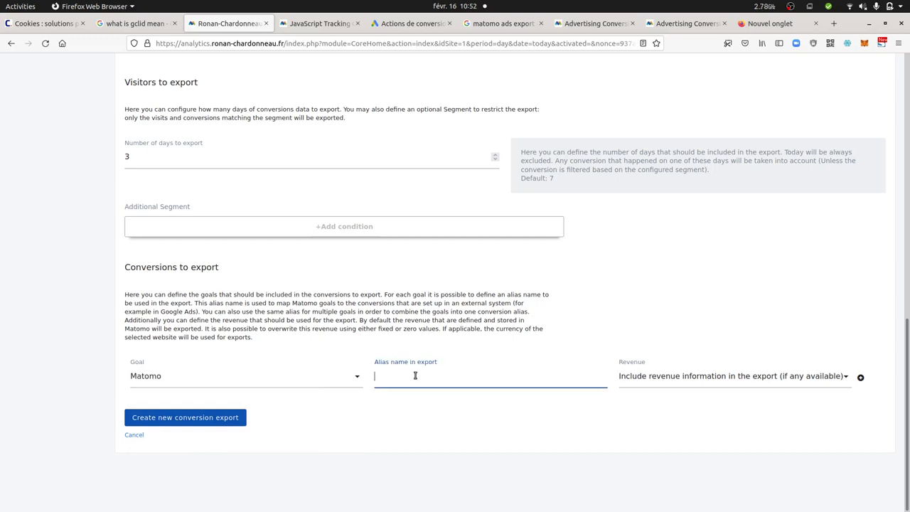
type("Matomo")
left_click(190, 420)
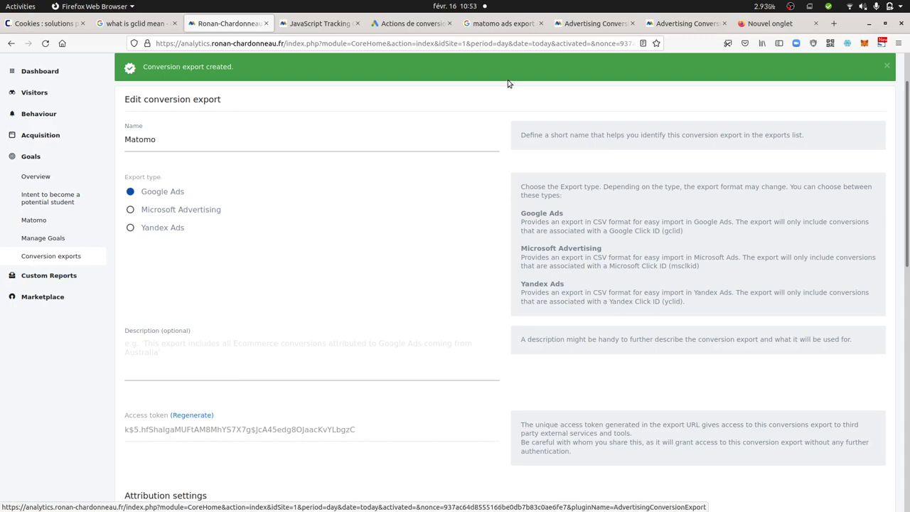
Review the instructions for setting up a conversion export in Matomo's Advertising Conversion Export documentation
left_click(569, 24)
scroll(377, 339, "down", 5)
scroll(384, 323, "up", 2)
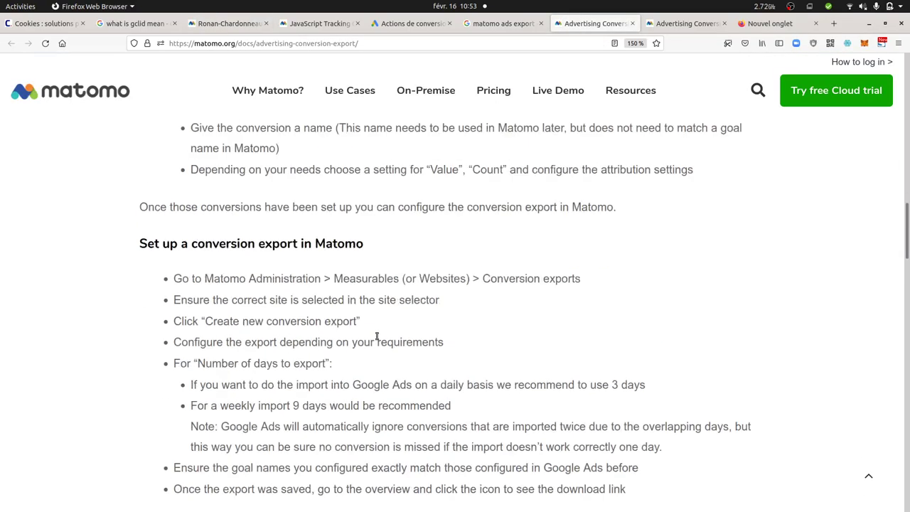
scroll(384, 324, "down", 2)
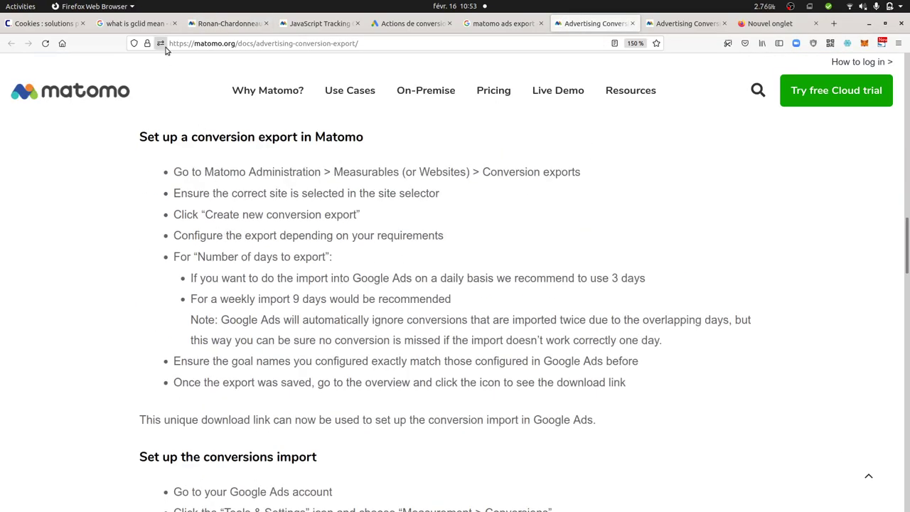
Download the Matomo conversion export from Matomo's conversion exports list and preview the CSV file in LibreOffice without importing it
left_click(200, 26)
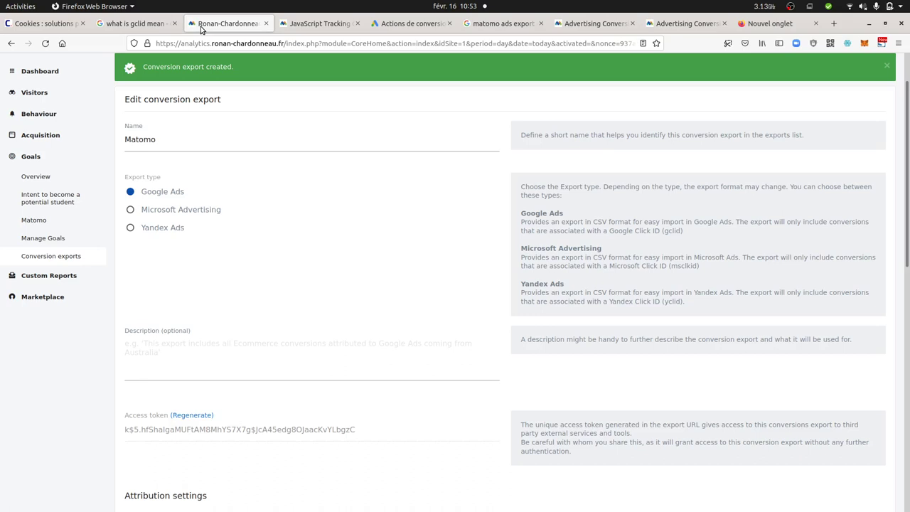
left_click(44, 256)
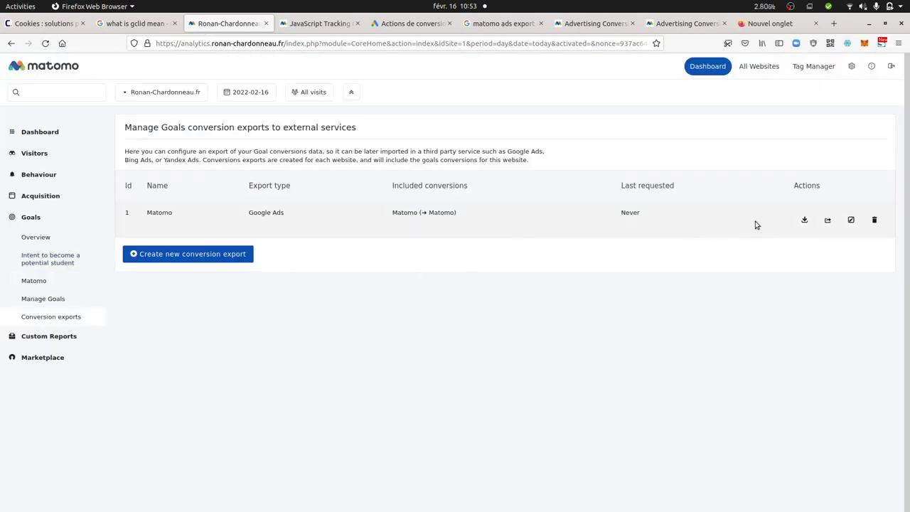
left_click(804, 217)
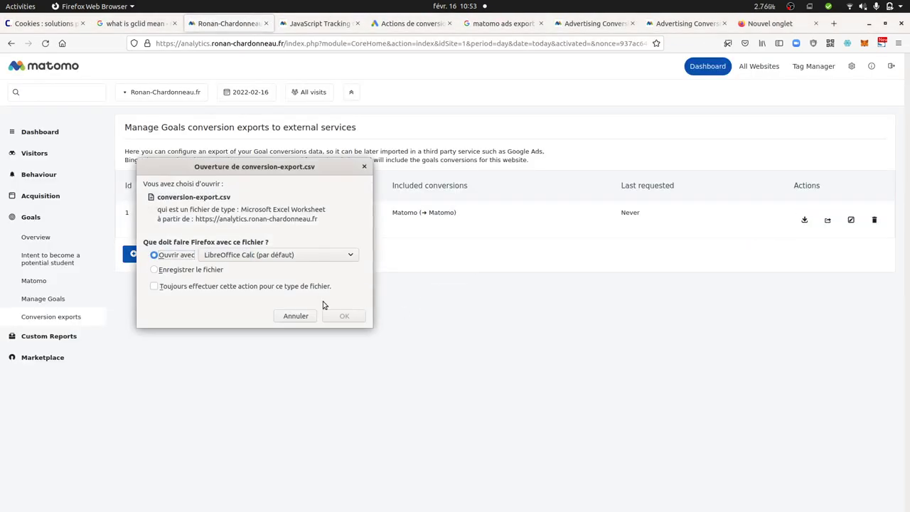
left_click(336, 319)
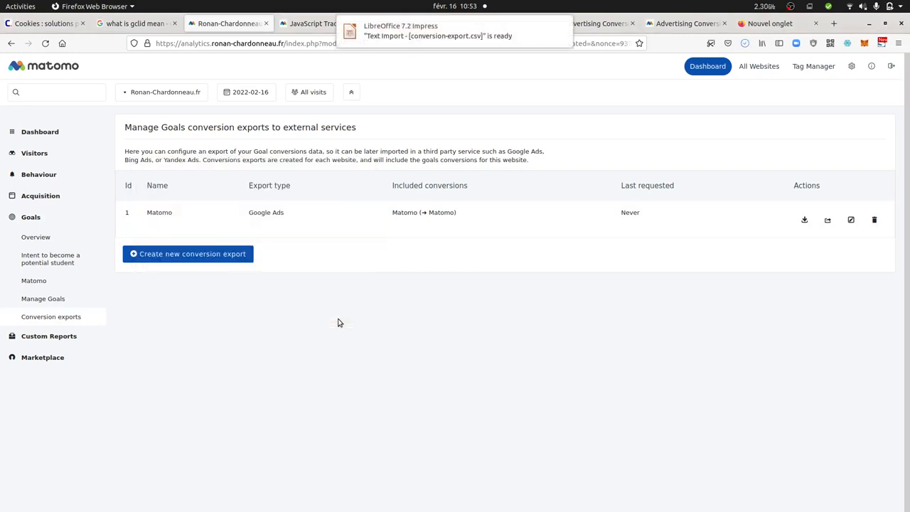
left_click(448, 42)
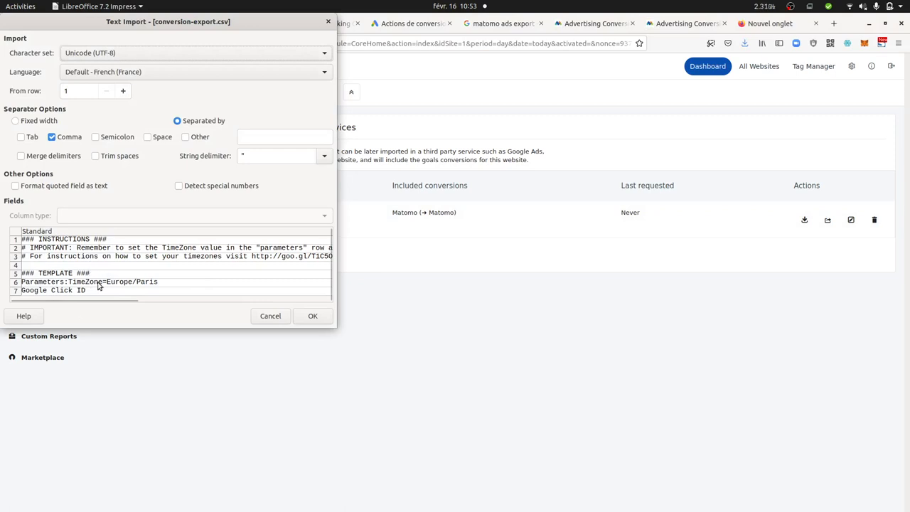
left_click(327, 22)
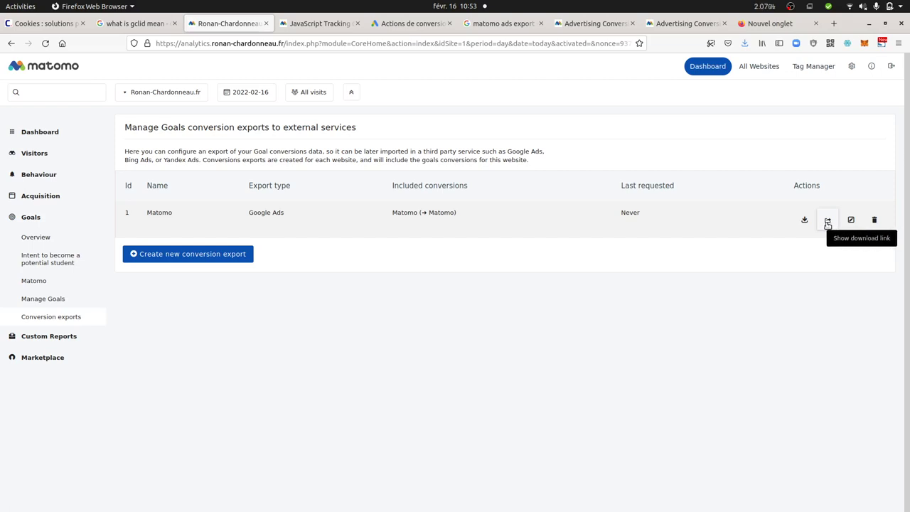
Start a new conversion import in Google Ads with HTTPS as the source
left_click(386, 29)
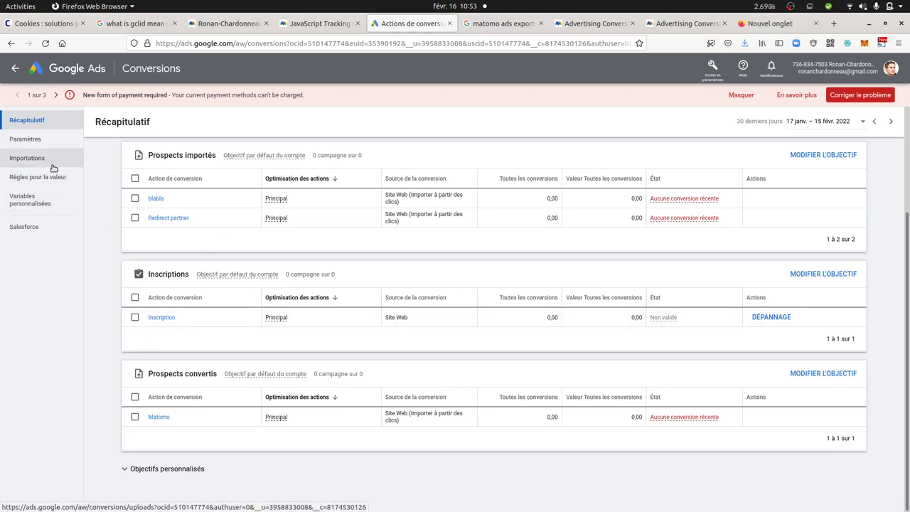
left_click(29, 162)
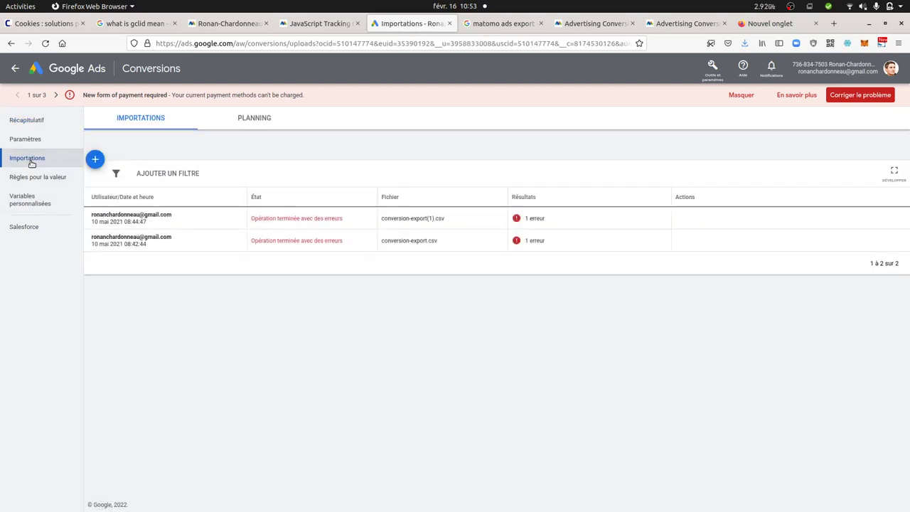
left_click(95, 159)
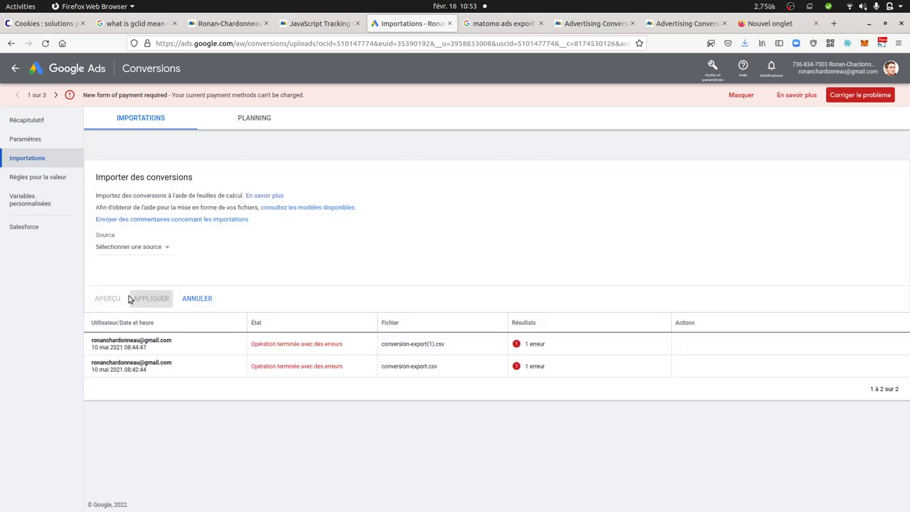
left_click(152, 251)
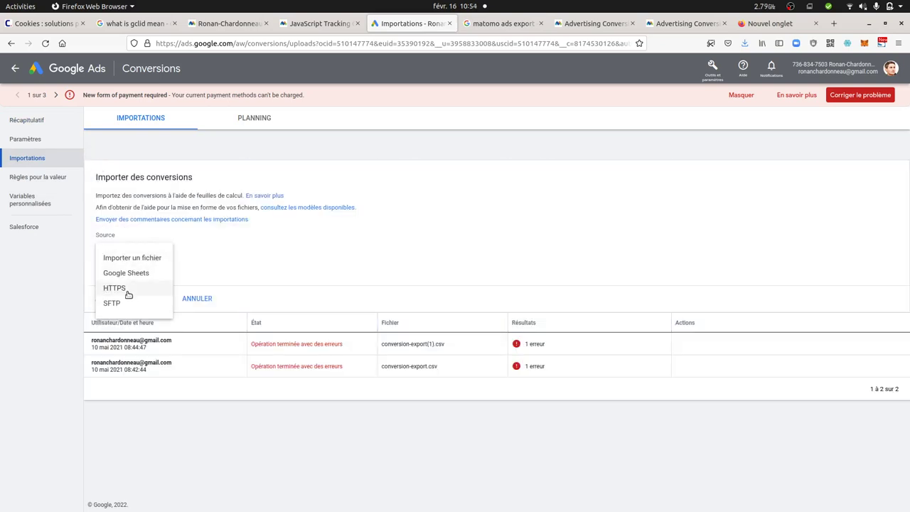
left_click(120, 289)
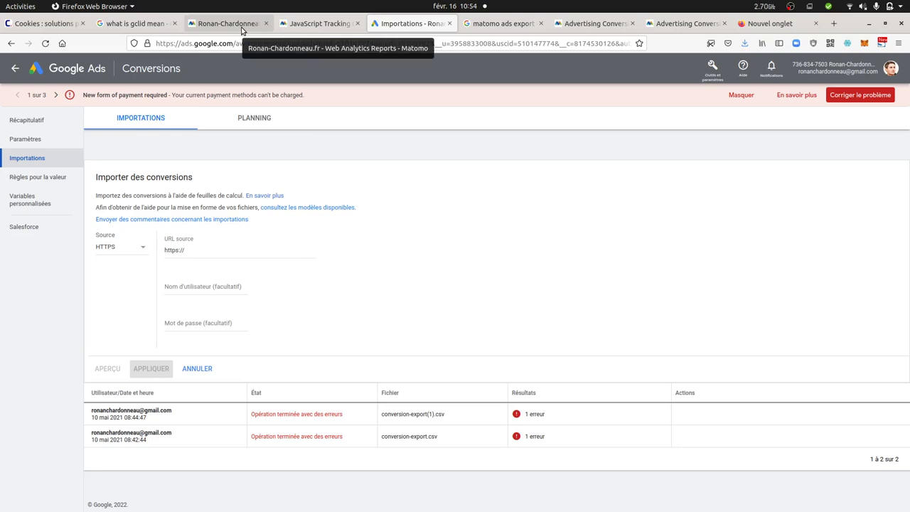
Return to Matomo and open the website's visits log
left_click(768, 25)
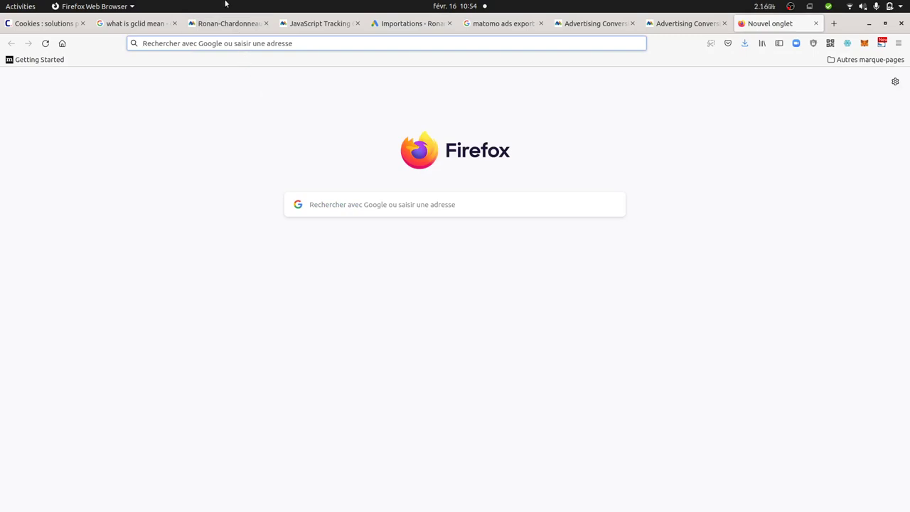
left_click(228, 23)
left_click(29, 154)
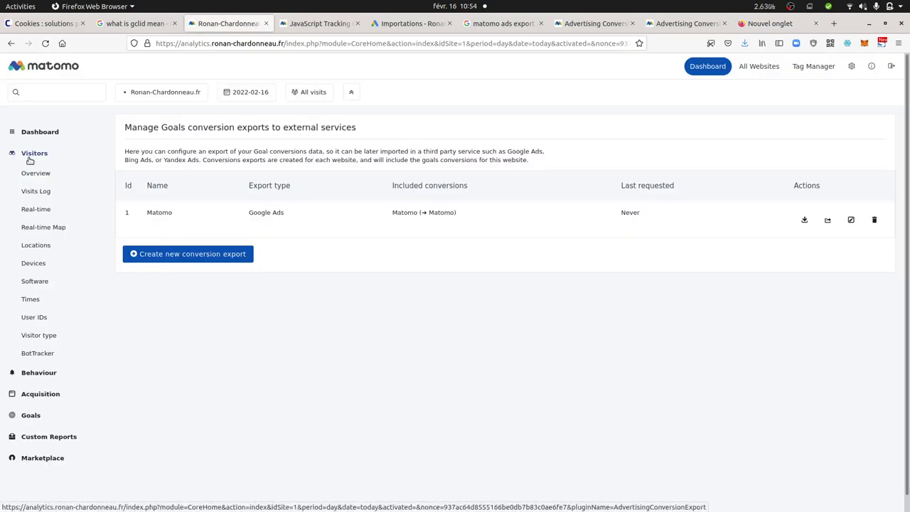
left_click(33, 191)
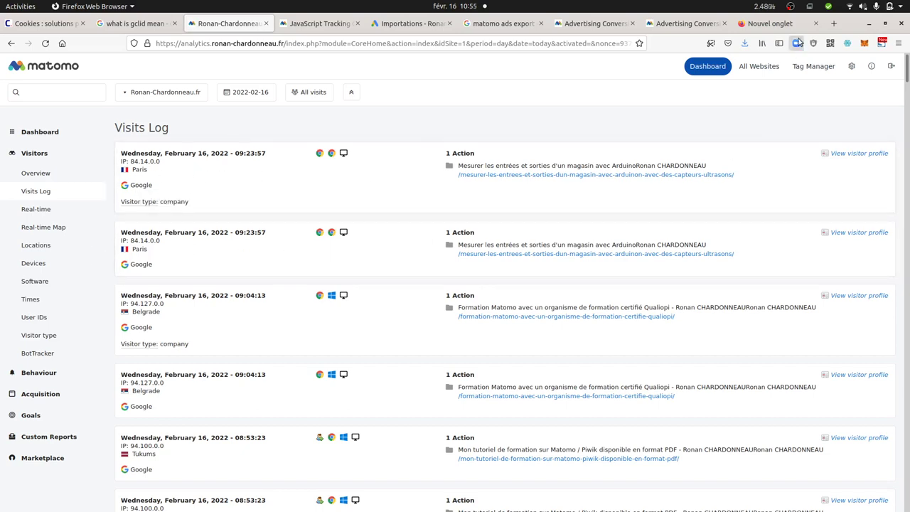
Visit the tracked website's home page with the parameter ?gclid=01234567 and check the new visit's ad click in Matomo's visits log
left_click(779, 26)
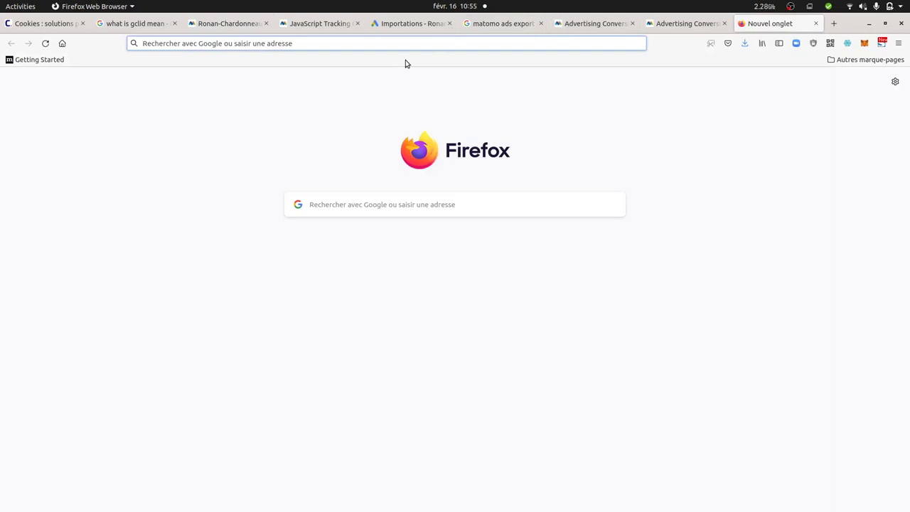
type("ronan-chardonneau.fr/")
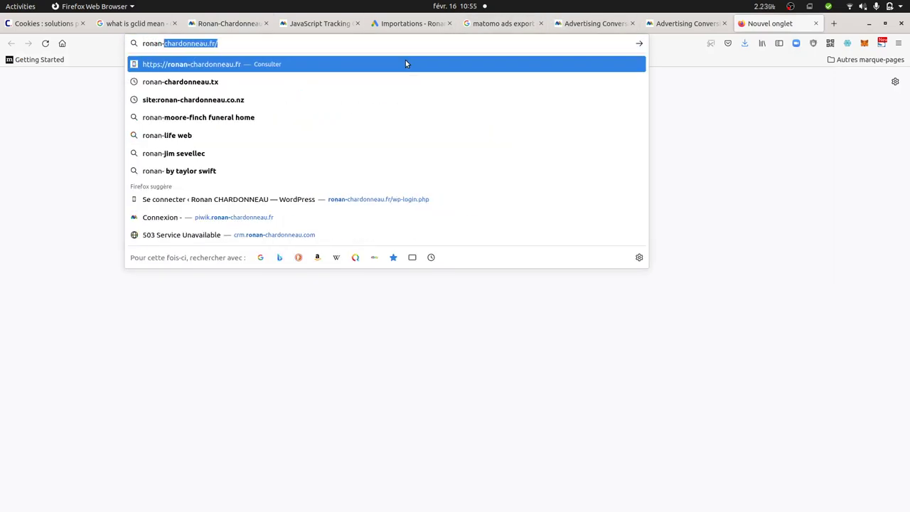
key("Right")
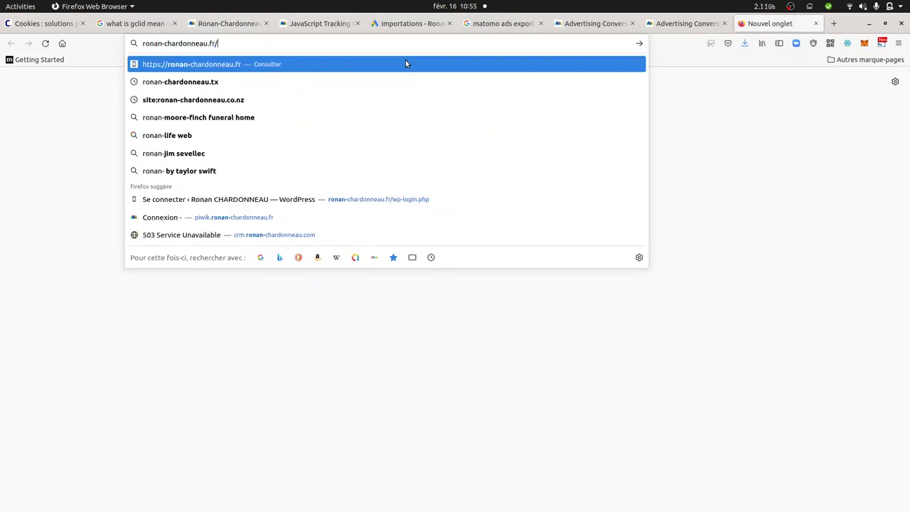
type("?gcli")
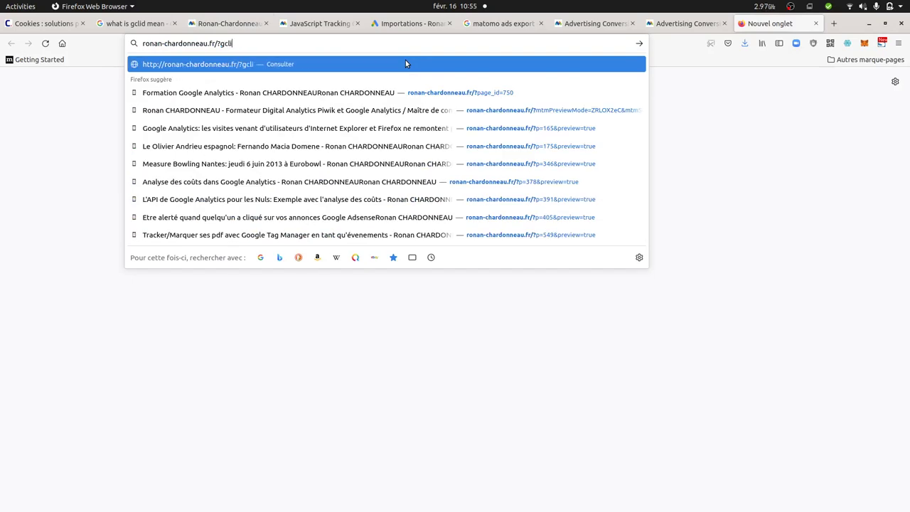
type("d=")
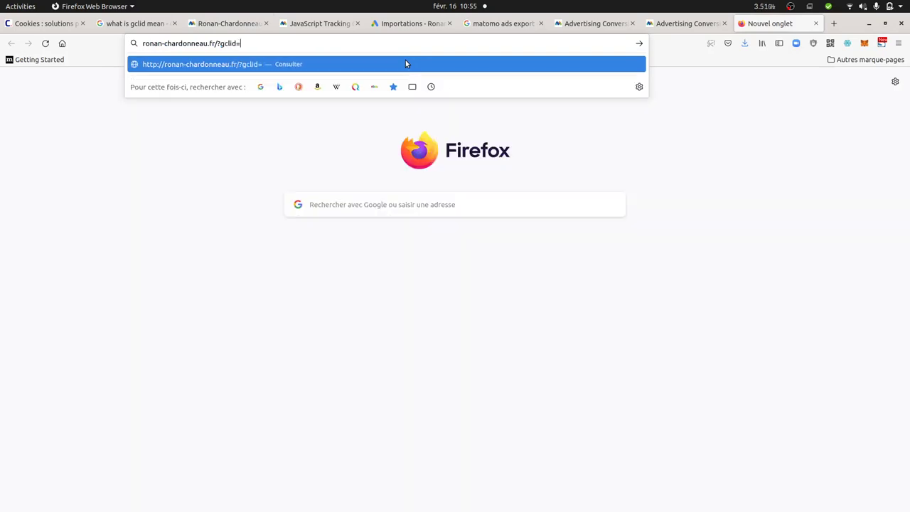
type("01234567")
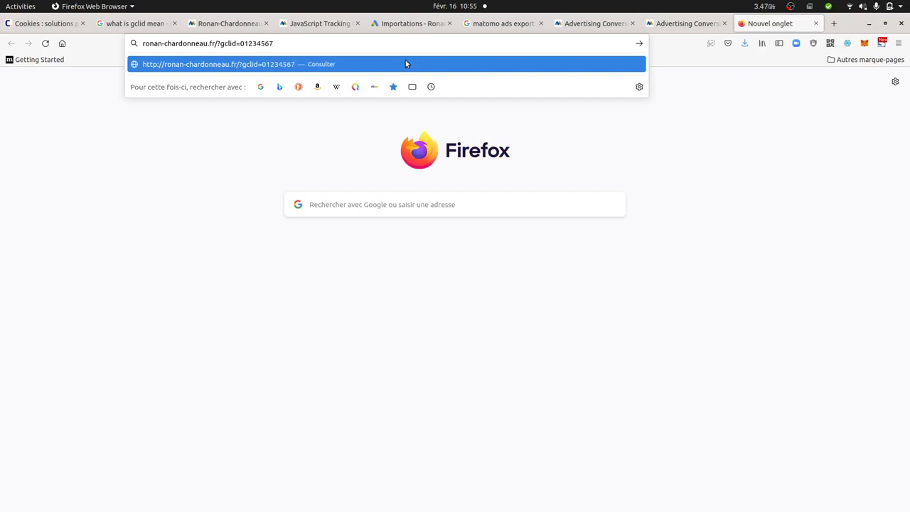
key("Return")
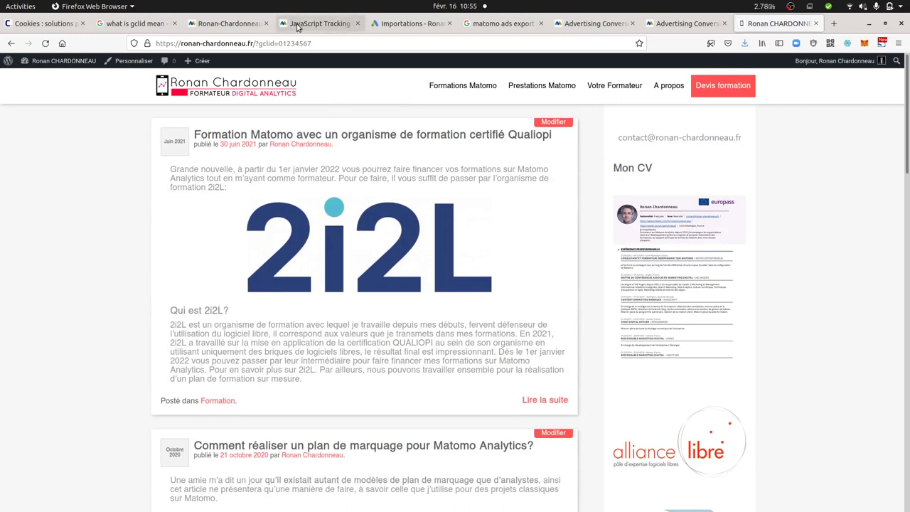
left_click(252, 26)
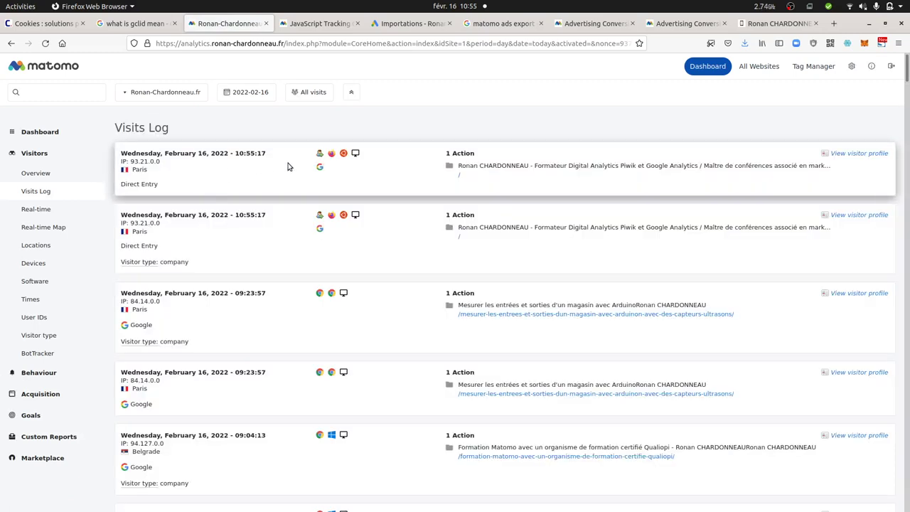
mouse_move(319, 169)
Open the Matomo goal for editing from the goals list and review its trigger and conversion settings
left_click(39, 414)
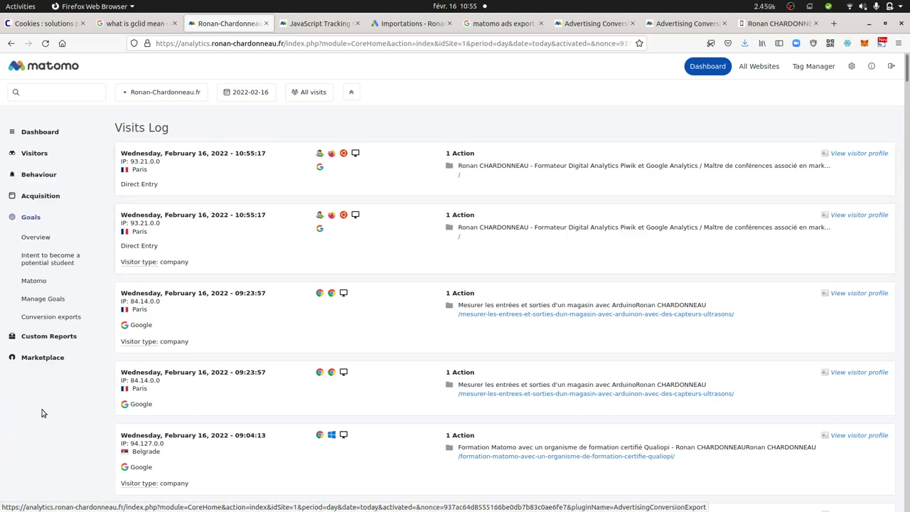
left_click(49, 300)
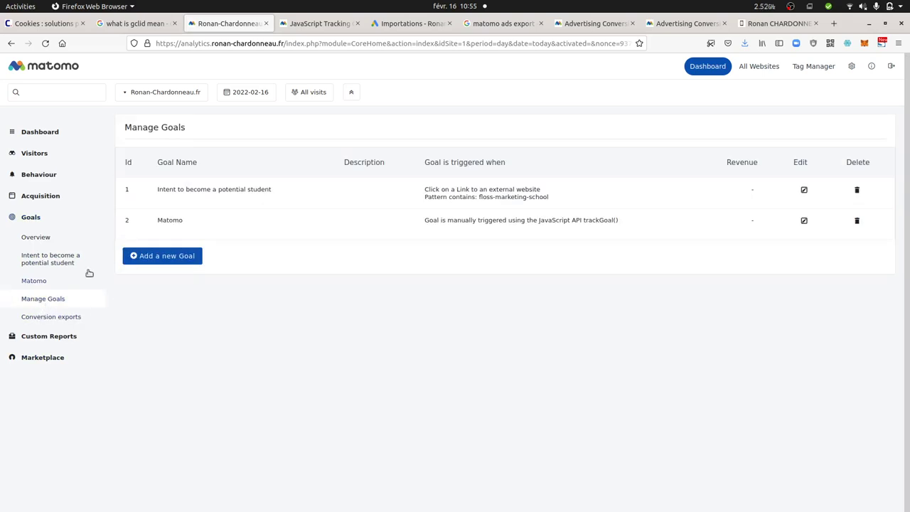
left_click(50, 301)
left_click(804, 221)
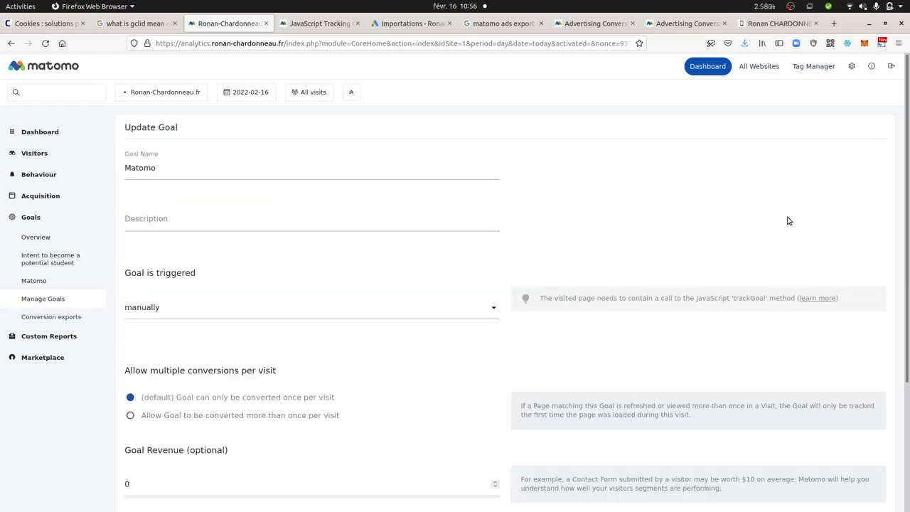
scroll(363, 267, "down", 3)
scroll(361, 267, "up", 1)
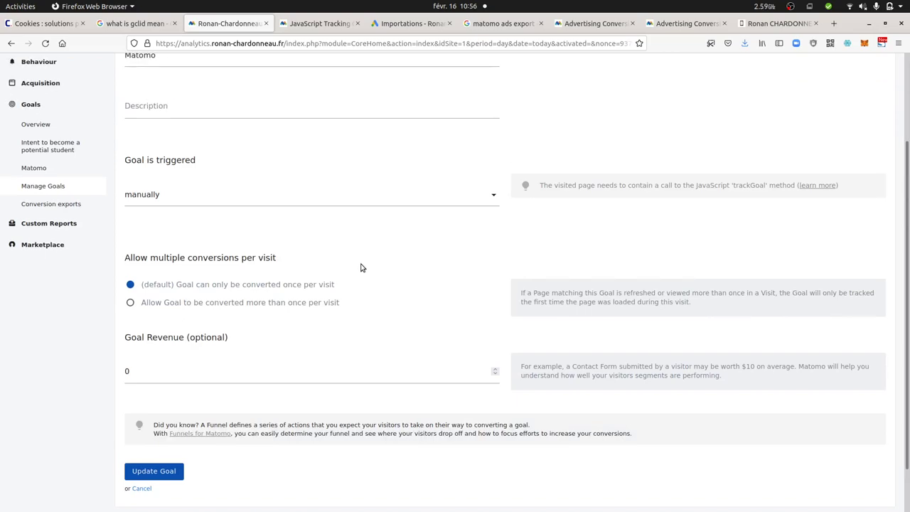
scroll(651, 275, "up", 2)
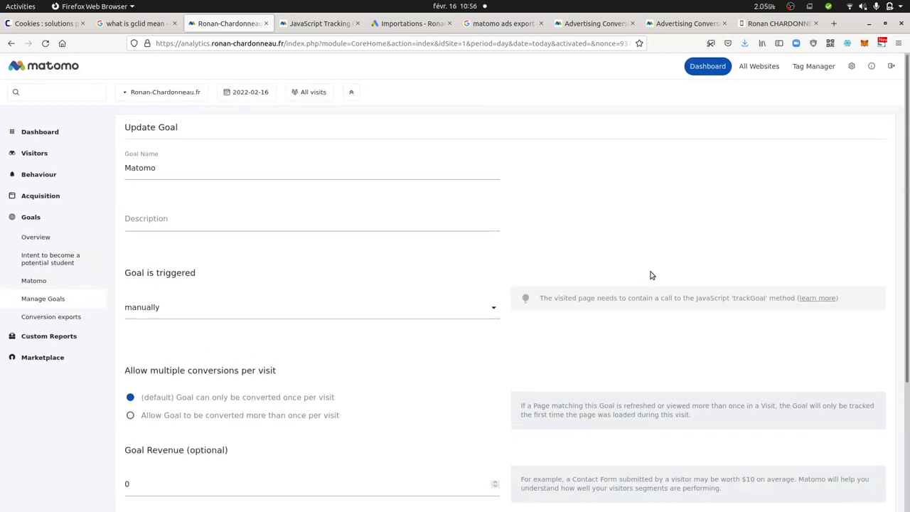
Copy the snippet _paq.push(['trackGoal', 1]); from the developer guide linked in the goal's manual trigger help
left_click(804, 299)
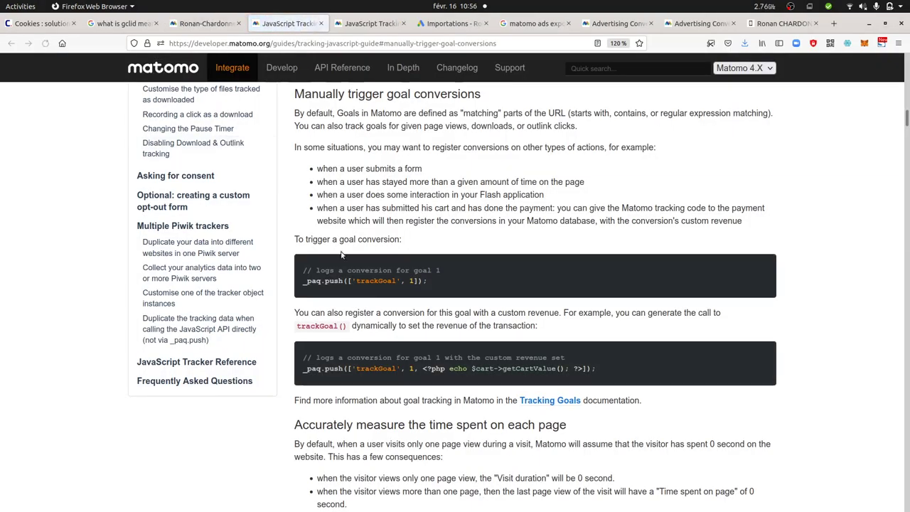
left_click_drag(430, 286, 293, 281)
key("ctrl+c")
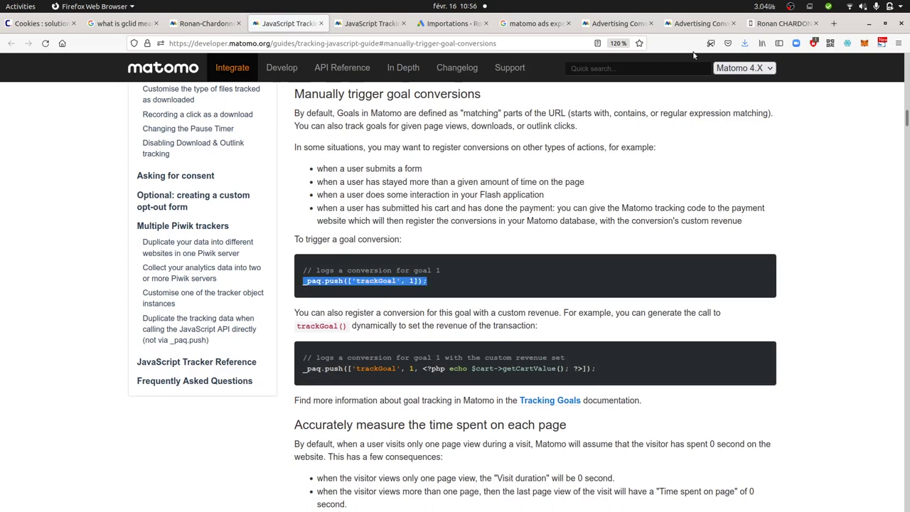
On the tracked website's home page, inspect the paragraph under "Qui est 2i2L?" and insert <button></button> before its text
left_click(782, 23)
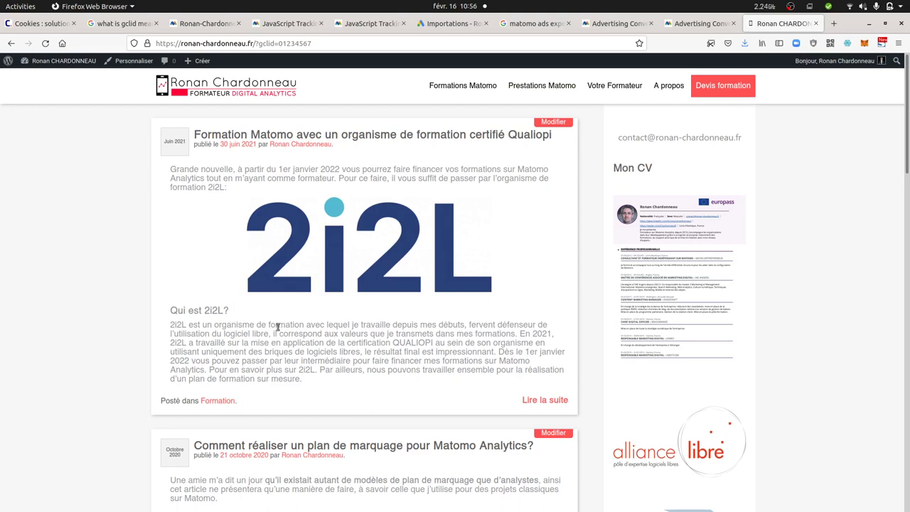
right_click(208, 327)
left_click(241, 429)
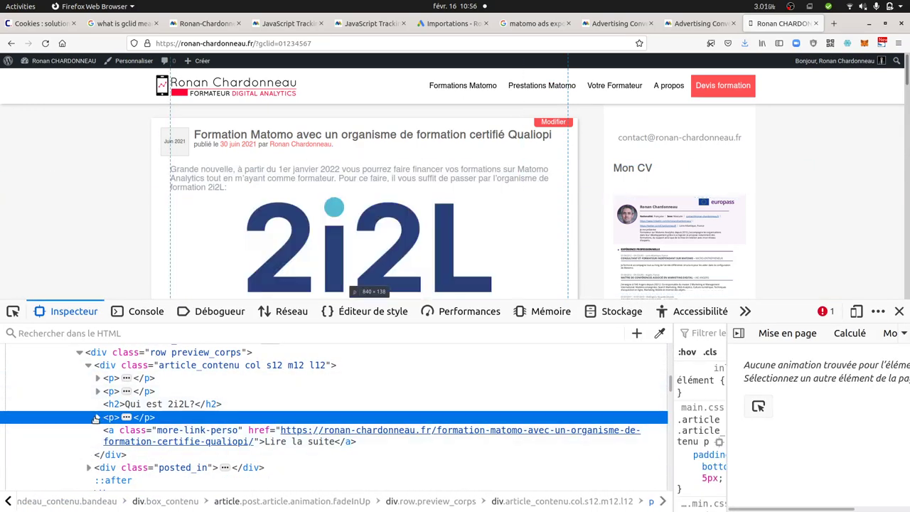
left_click(96, 419)
left_click(121, 429)
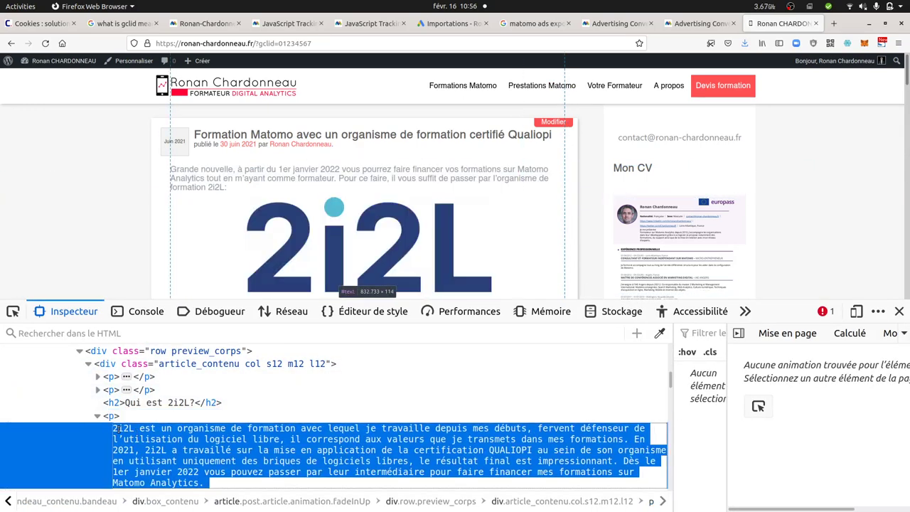
left_click(115, 428)
type("<")
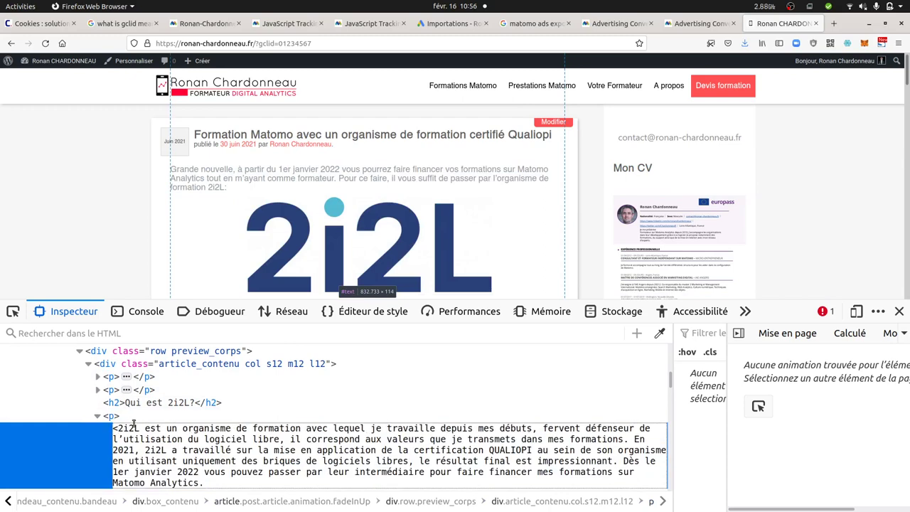
type("button>")
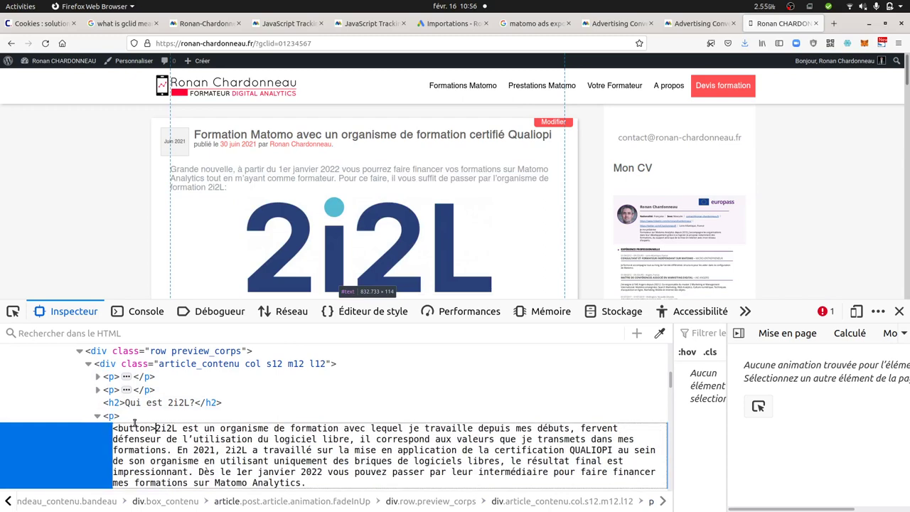
type("<")
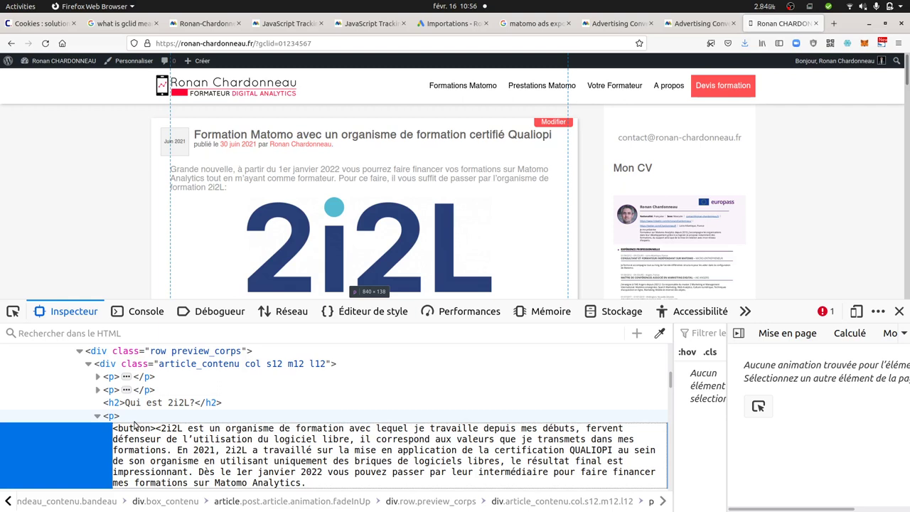
type("/button>")
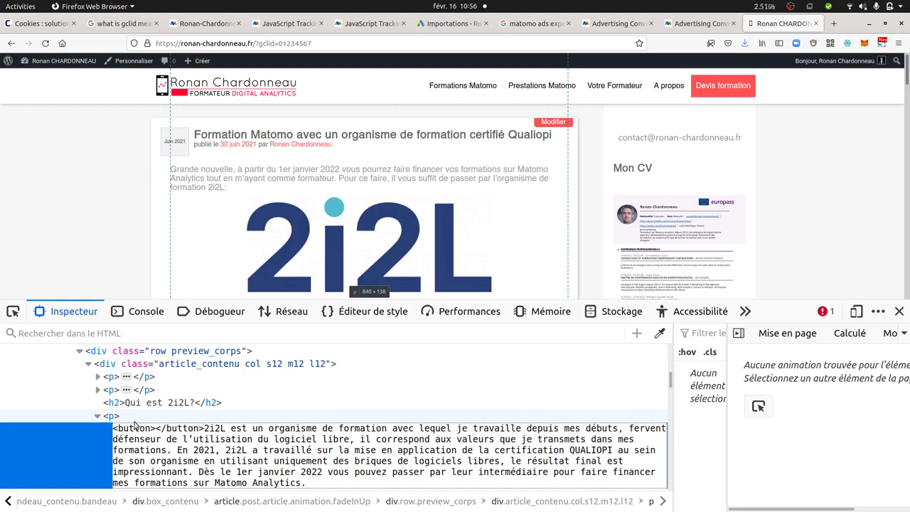
Give the button tag an onclick attribute with the copied snippet, changing the goal ID to 2: _paq.push(['trackGoal', 2]);
key("Left")
key("Left")
key("Left")
key("Left")
key("Left")
key("Left")
key("Left")
key("Left")
key("Left")
type("onclick")
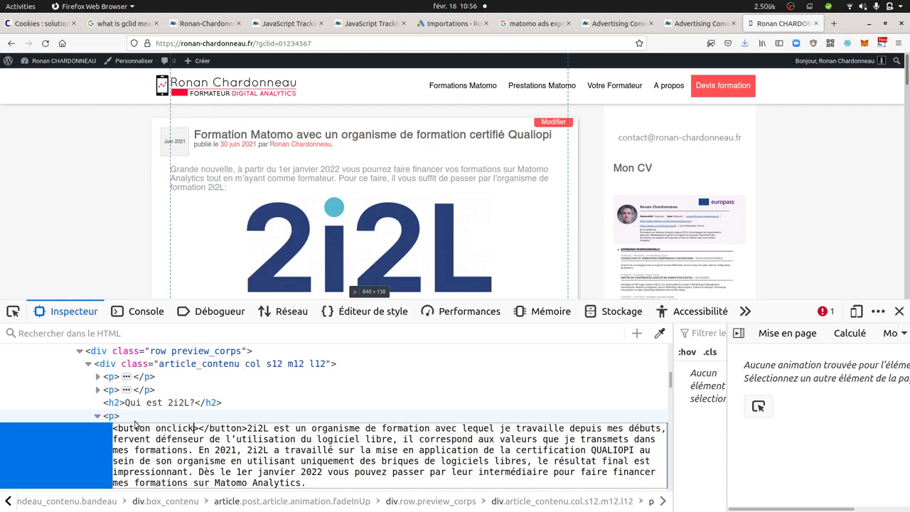
type("=\"\">")
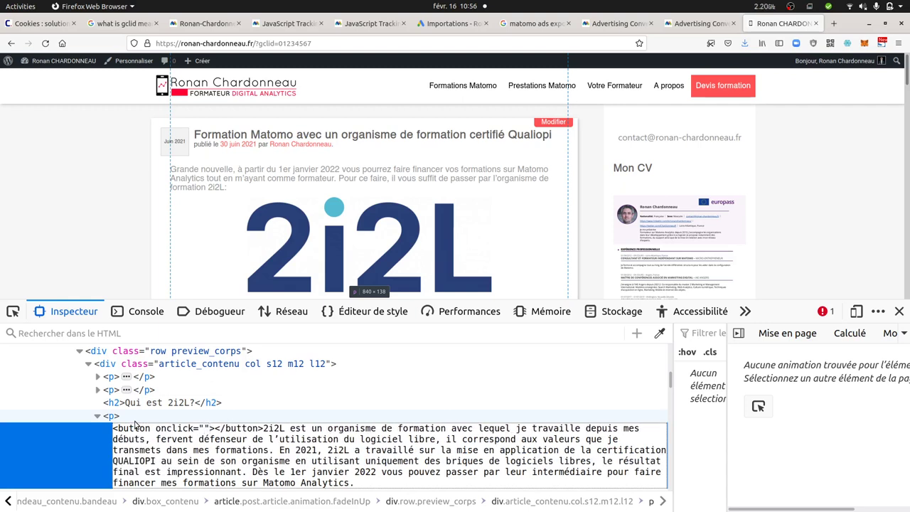
key("ctrl+v")
key("BackSpace")
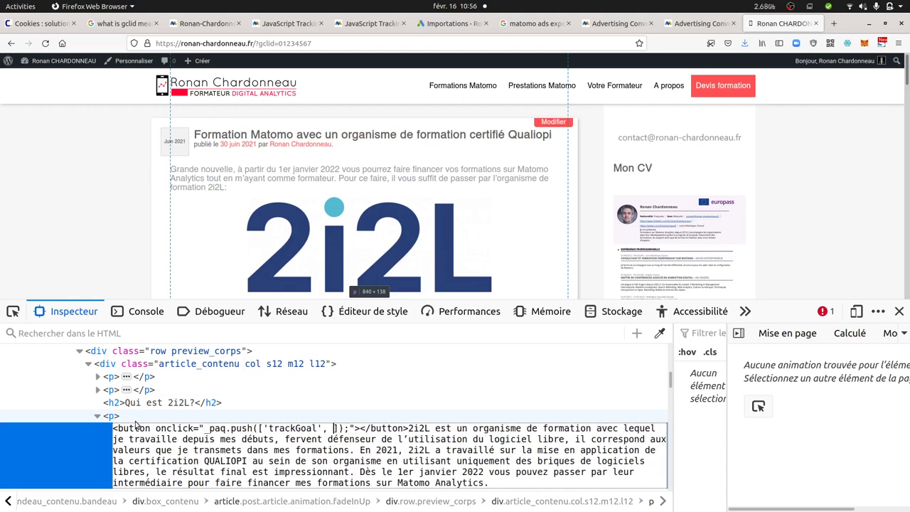
type("2")
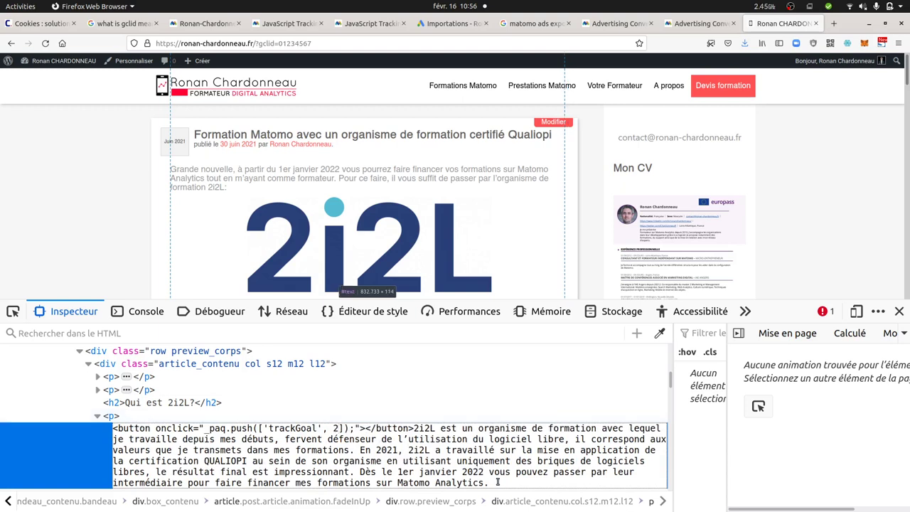
left_click(389, 401)
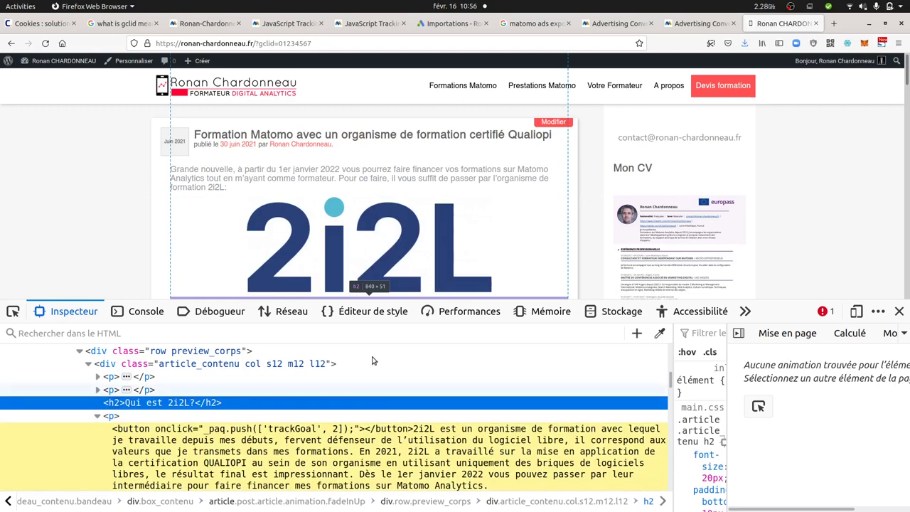
Reopen the paragraph's text in the inspector and label the button "click me"
scroll(350, 224, "down", 3)
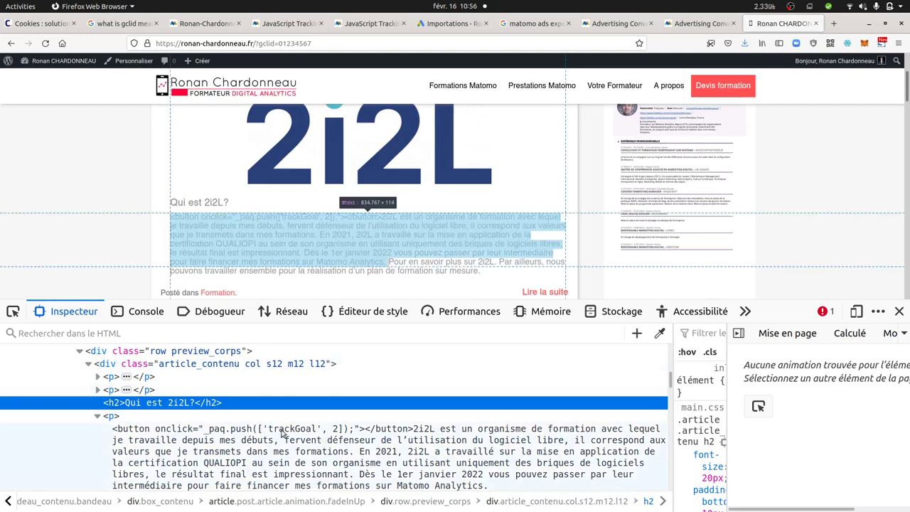
left_click(205, 433)
double_click(204, 432)
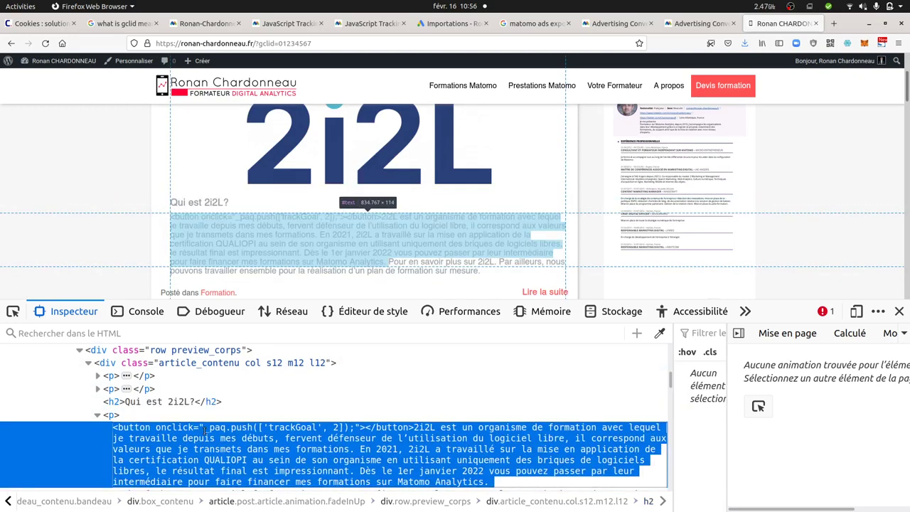
left_click(209, 427)
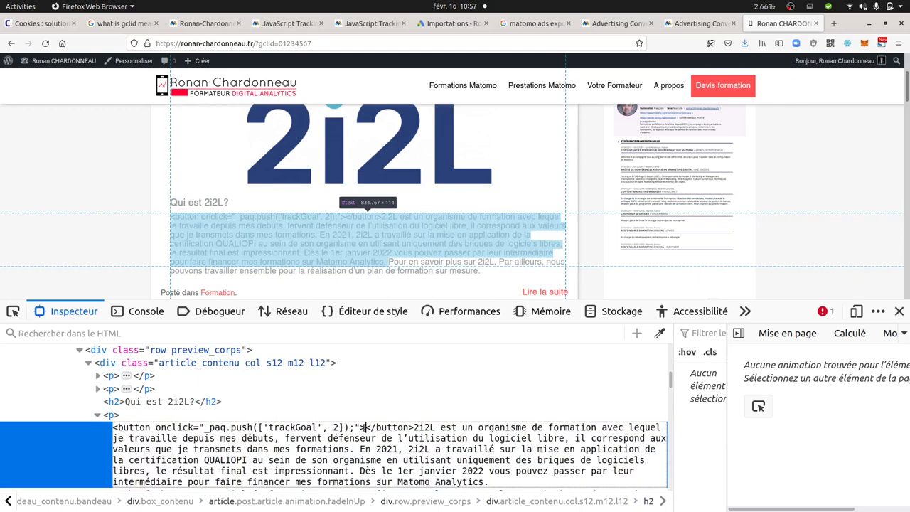
type("click")
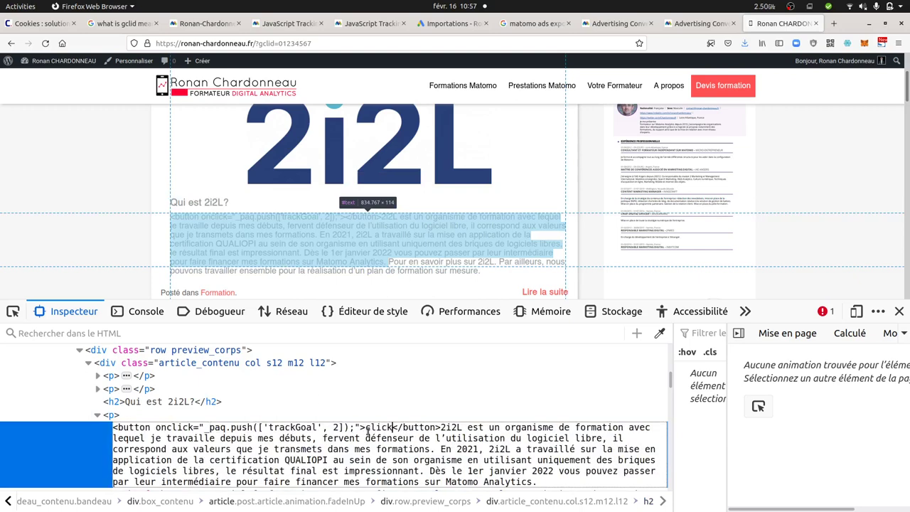
type(" me")
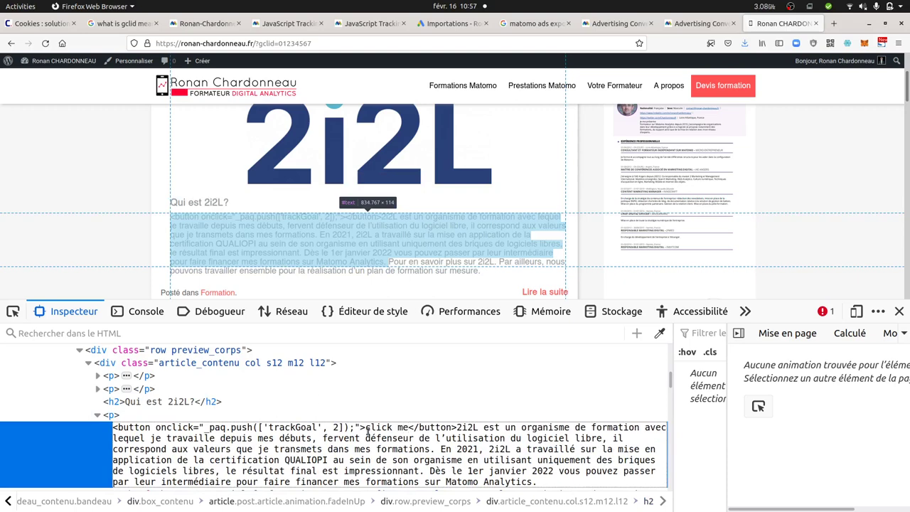
Copy the complete button markup from the start of the paragraph text and return to the website's home page
key("Right")
key("Right")
key("Right")
key("Right")
key("Right")
key("Right")
key("Right")
key("Right")
key("Right")
key("shift+Home")
key("ctrl+c")
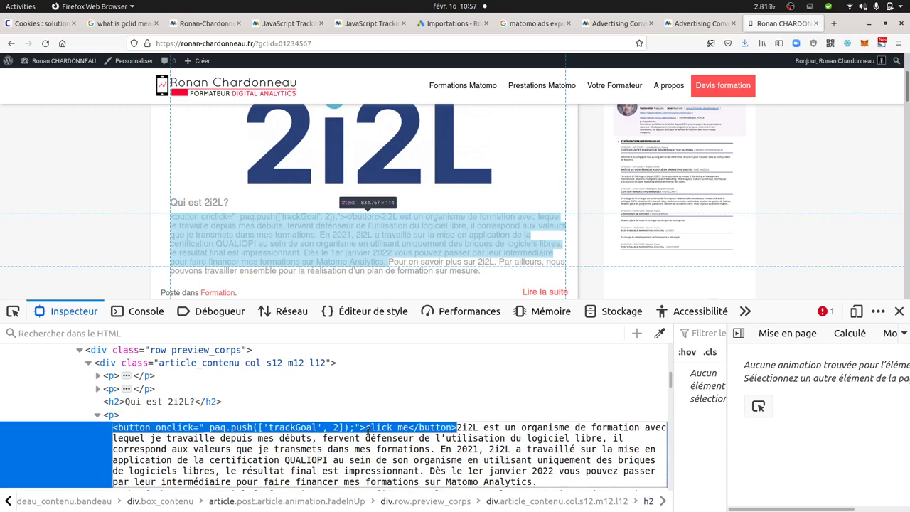
key("Return")
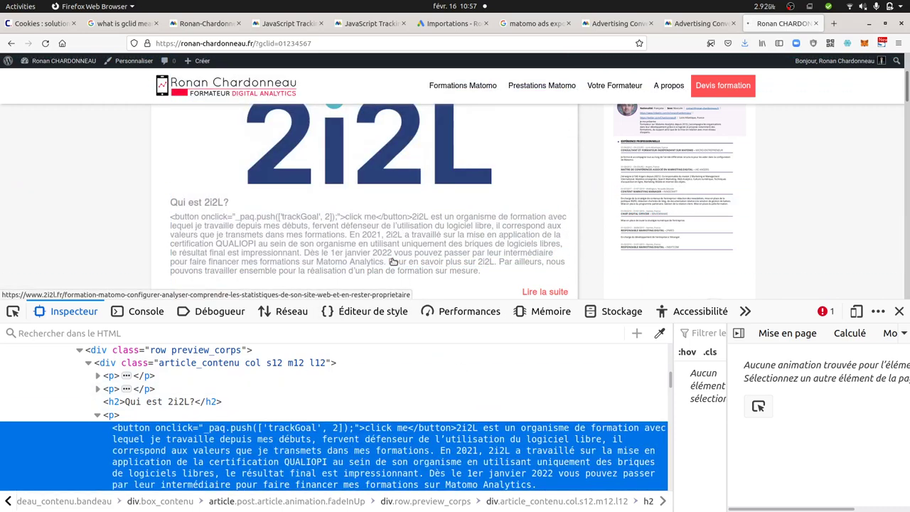
left_click(393, 261)
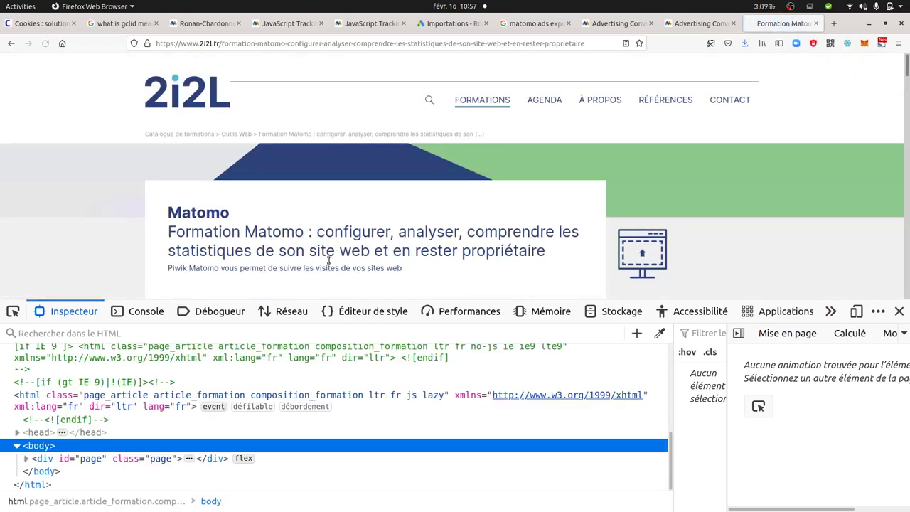
key("alt+Left")
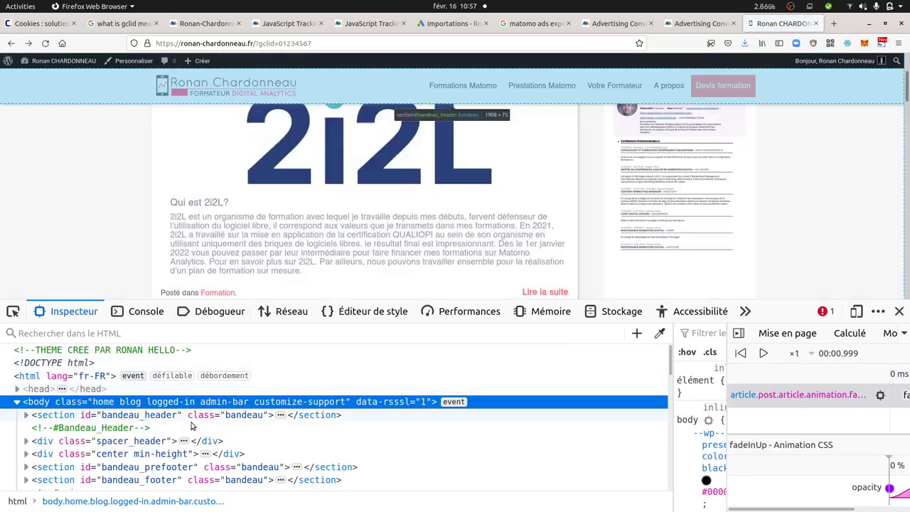
Edit the "Qui est 2i2L?" heading as HTML and paste the copied button markup after its closing h2 tag
left_click(13, 312)
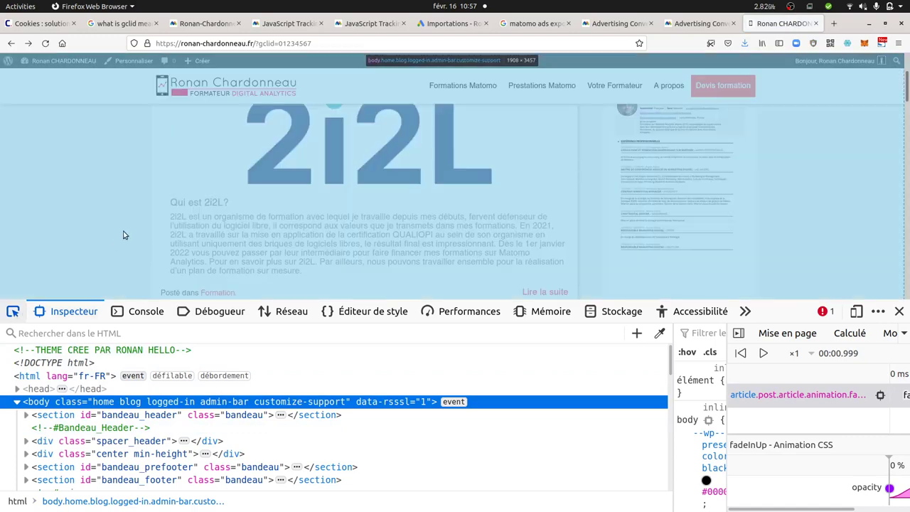
left_click(188, 212)
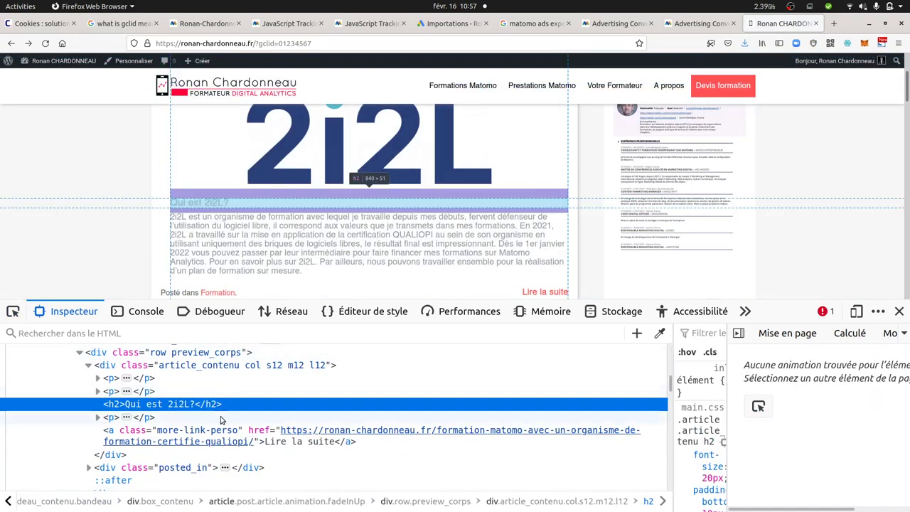
right_click(218, 407)
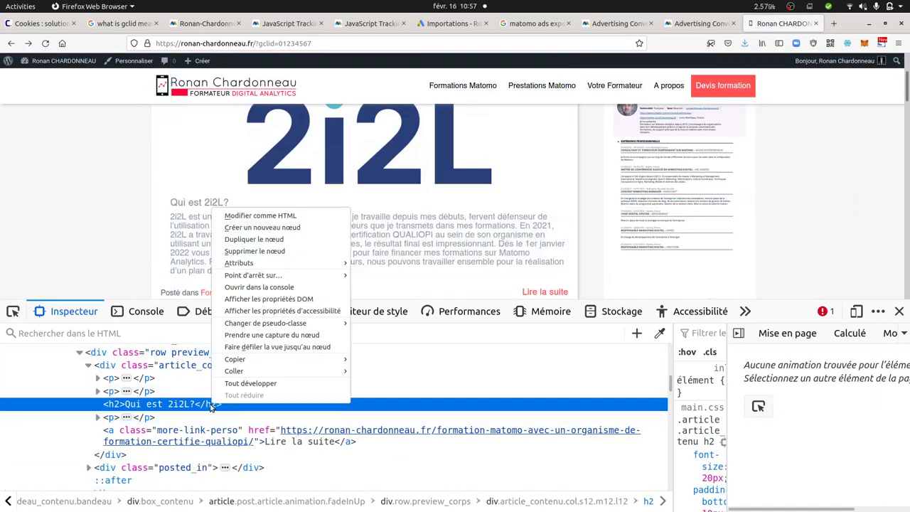
left_click(246, 215)
left_click(243, 407)
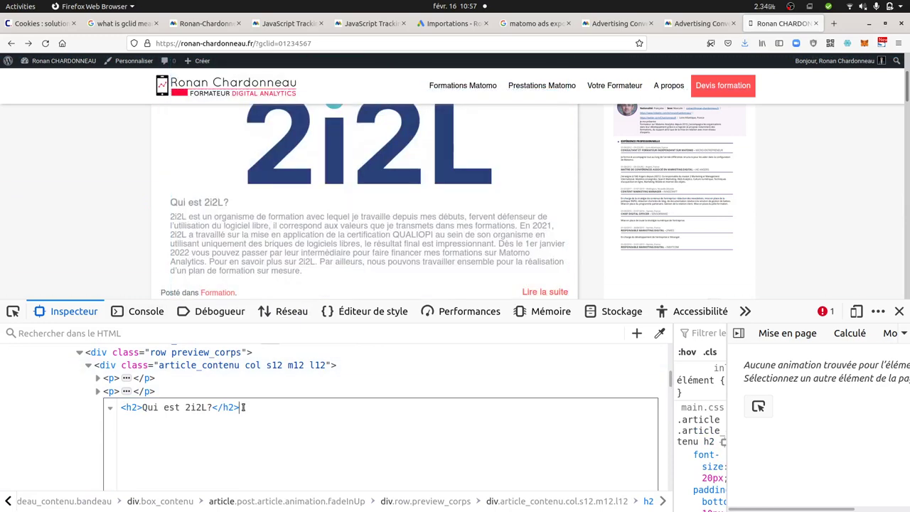
key("ctrl+v")
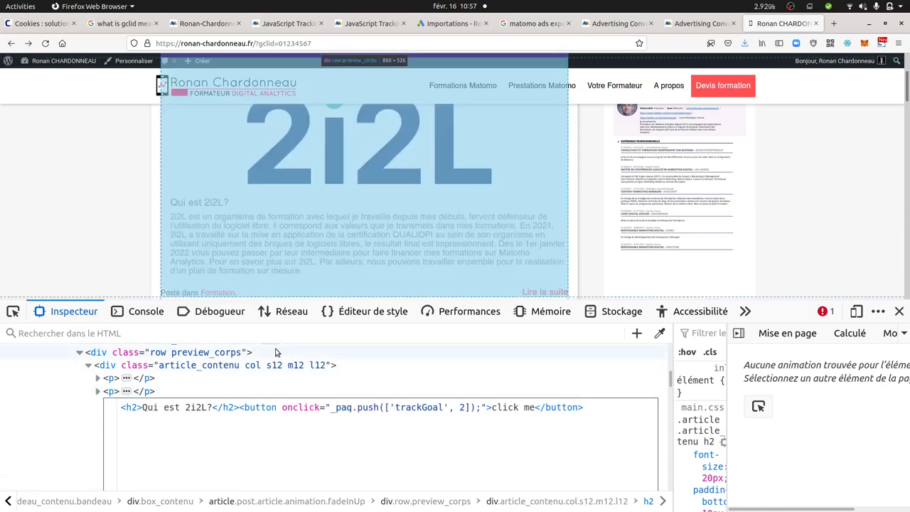
left_click(193, 390)
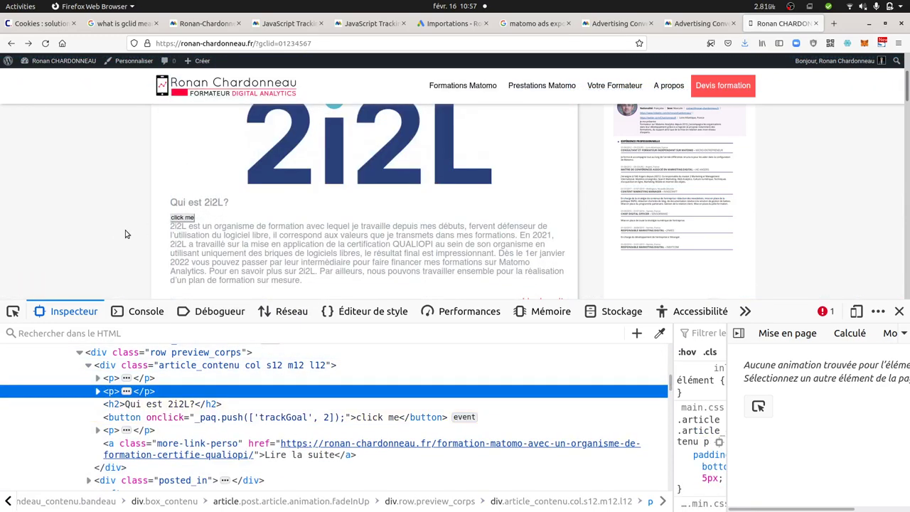
Trigger the goal with the page's "click me" button while monitoring network traffic, and inspect the resulting matomo.php request with idgoal=2
left_click(280, 316)
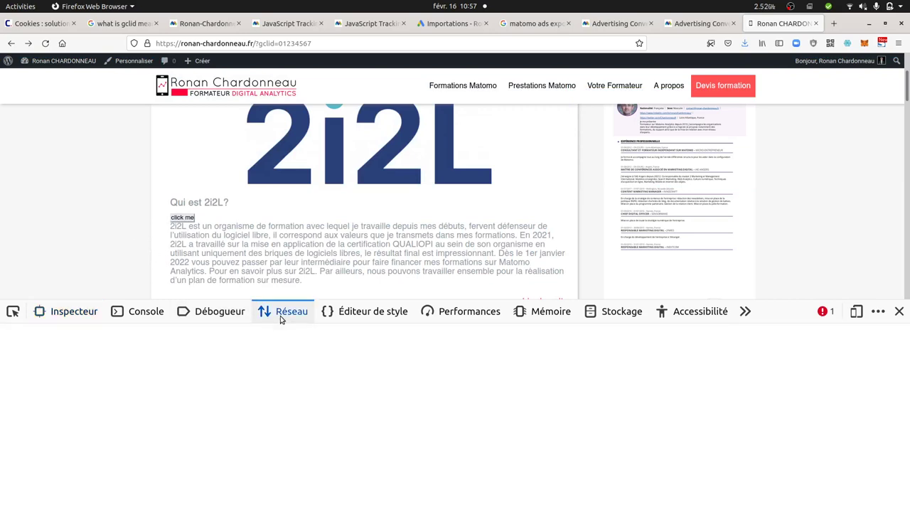
left_click(182, 219)
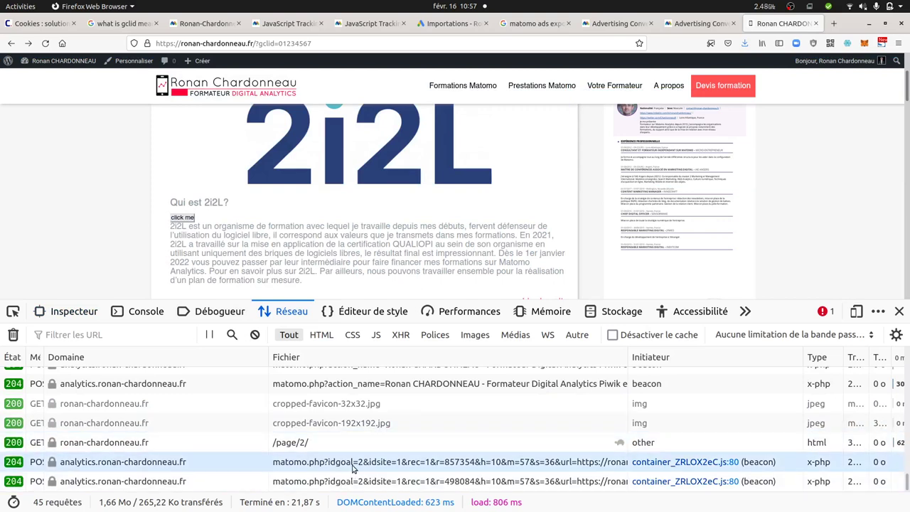
mouse_move(353, 467)
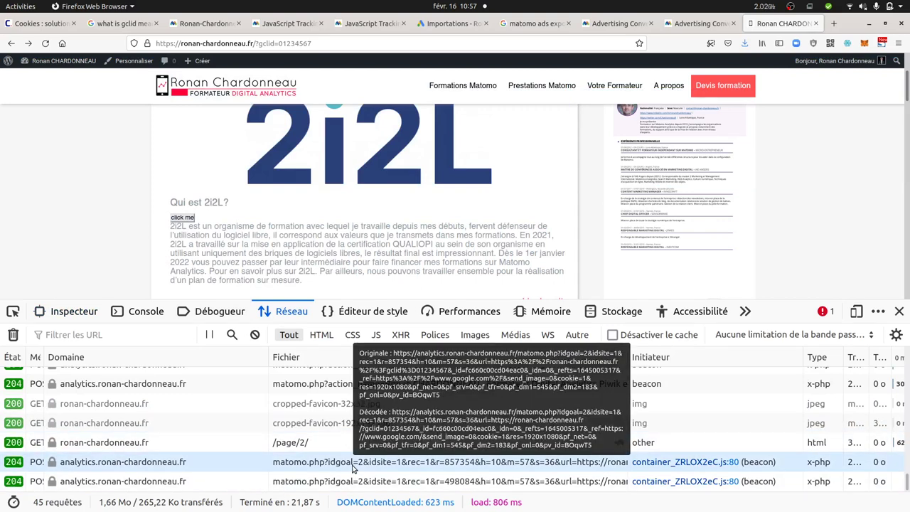
Return to Matomo and check the latest visit's goal conversion in the visits log
left_click(215, 25)
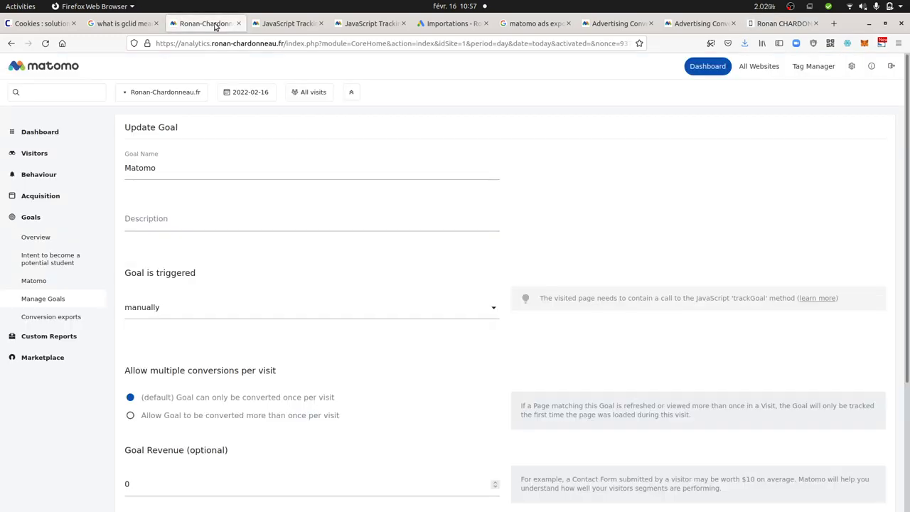
left_click(34, 153)
left_click(42, 190)
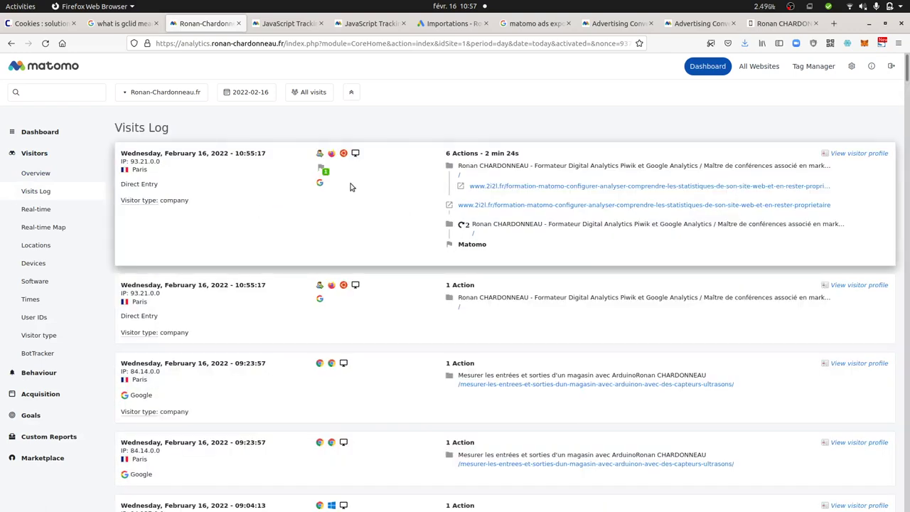
mouse_move(328, 173)
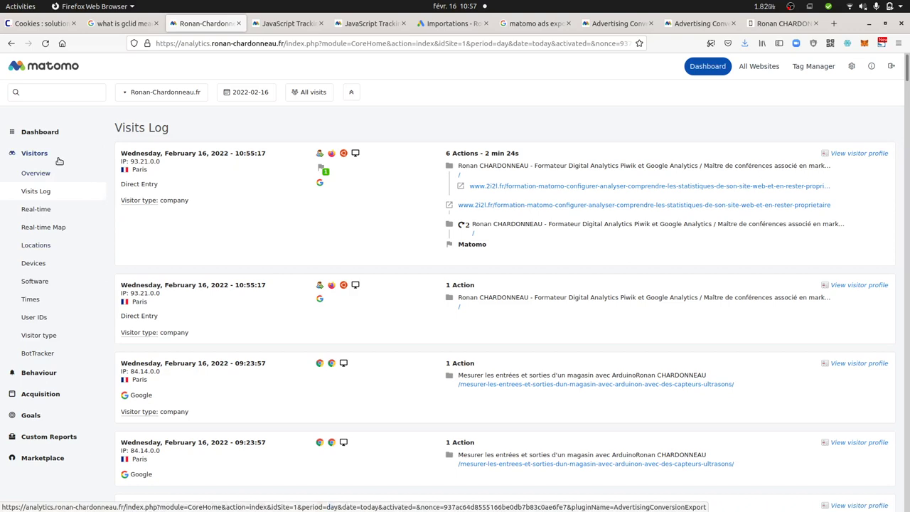
Open the list of goal conversion exports for the website in Matomo
left_click(44, 396)
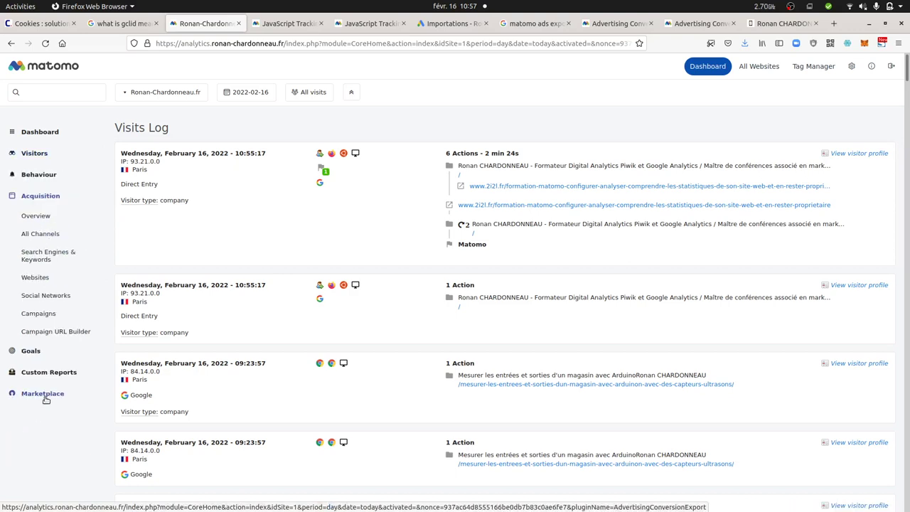
left_click(44, 353)
left_click(45, 320)
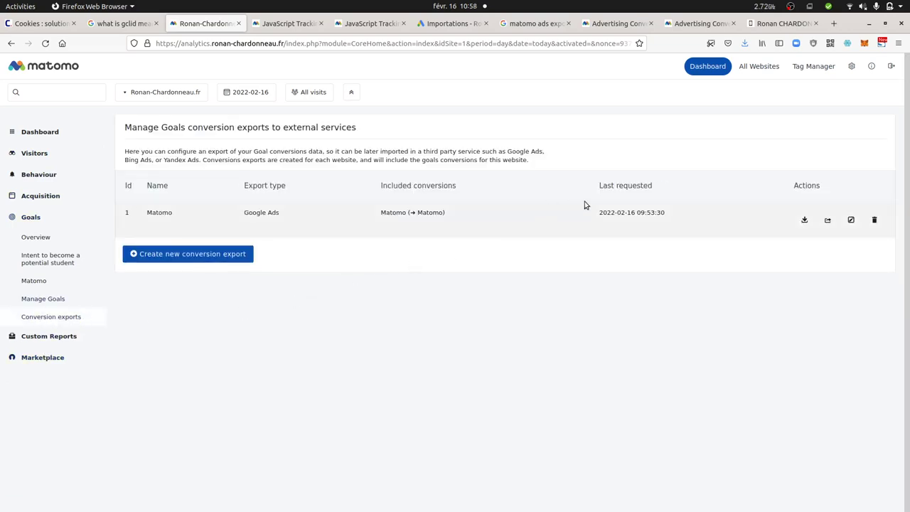
Download the Matomo goal's Google Ads conversion export and open the CSV in LibreOffice Calc, using comma separation, to inspect its rows
left_click(804, 219)
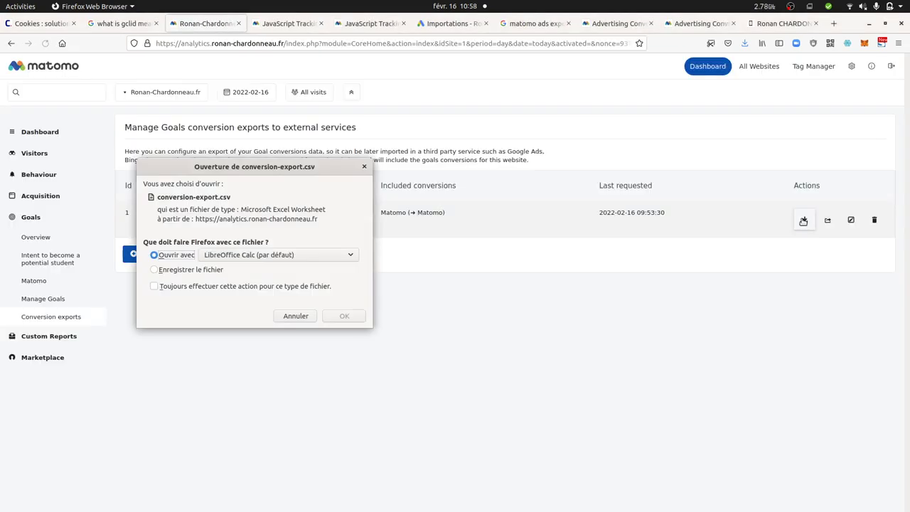
left_click(345, 315)
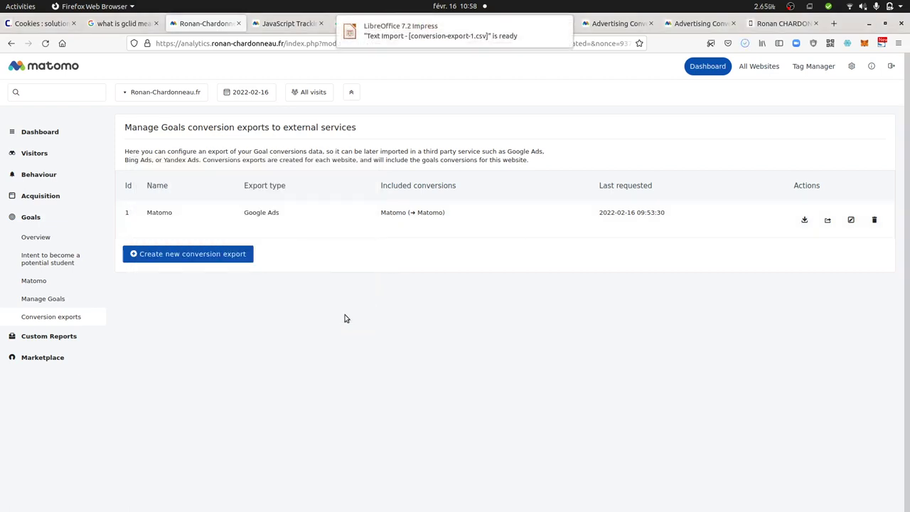
left_click(451, 37)
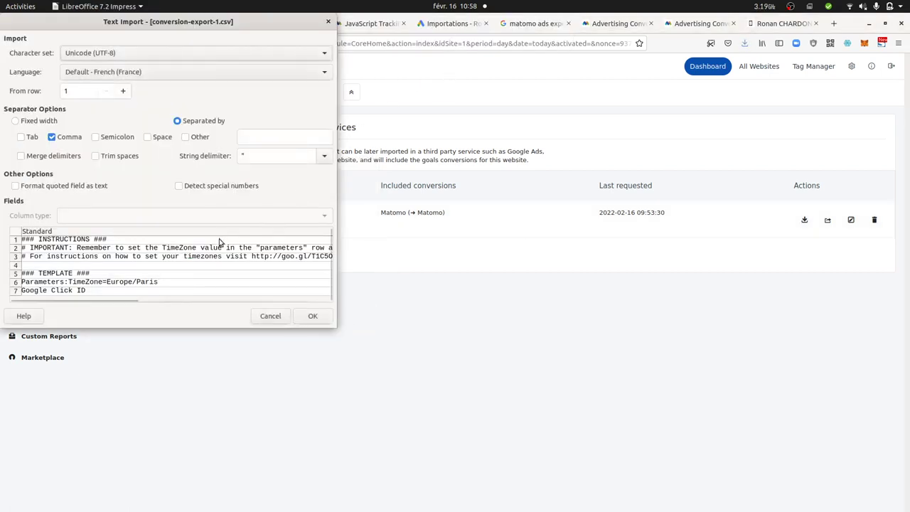
left_click(311, 316)
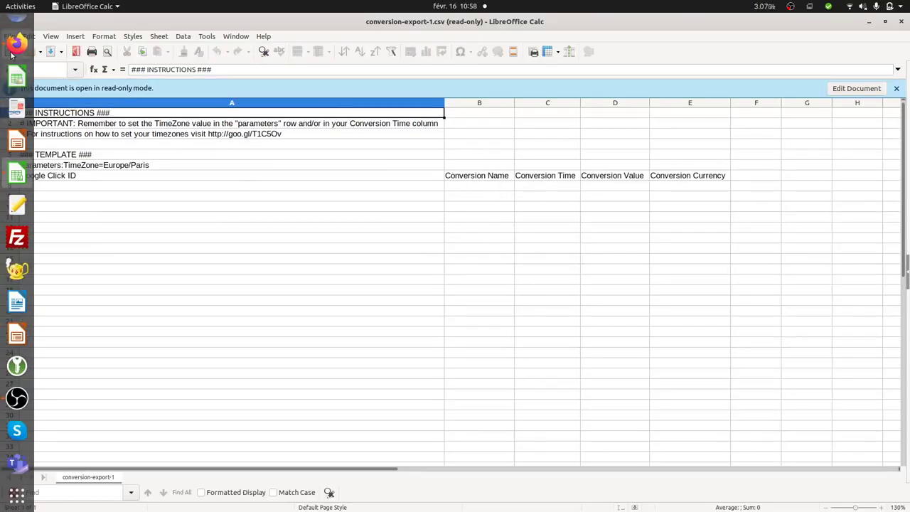
Switch back to Matomo in Firefox and invalidate all historical reports for all websites and all segments
left_click(17, 46)
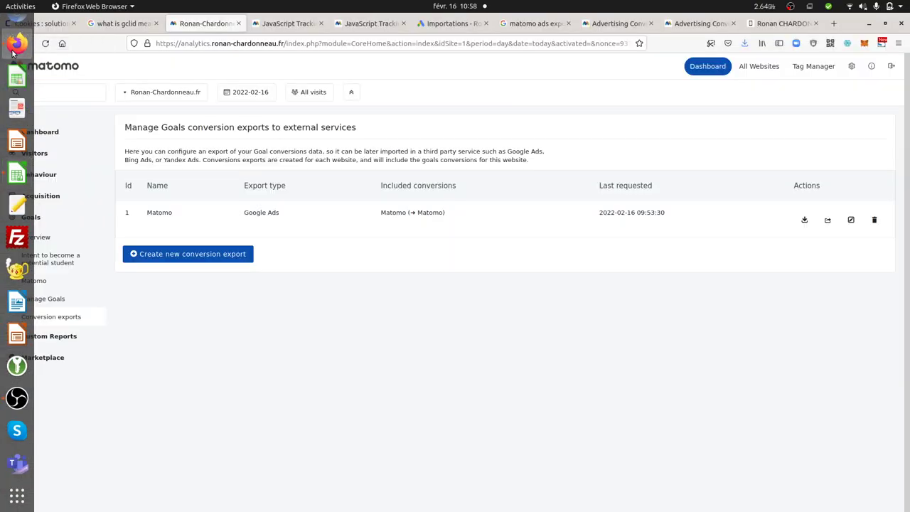
left_click(851, 67)
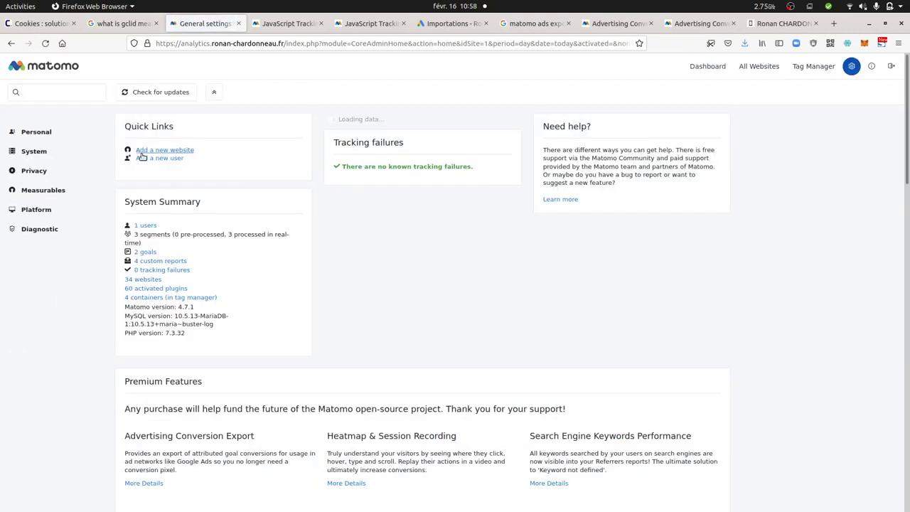
left_click(61, 153)
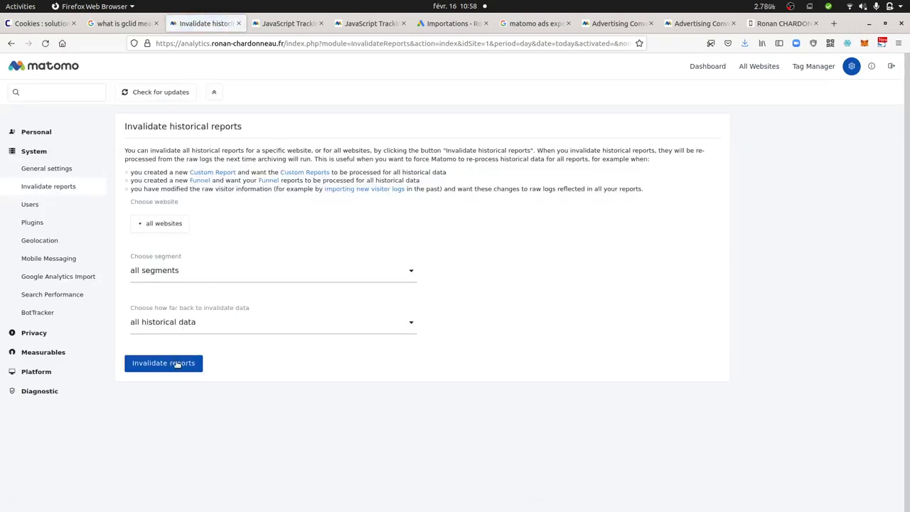
left_click(187, 357)
left_click(632, 191)
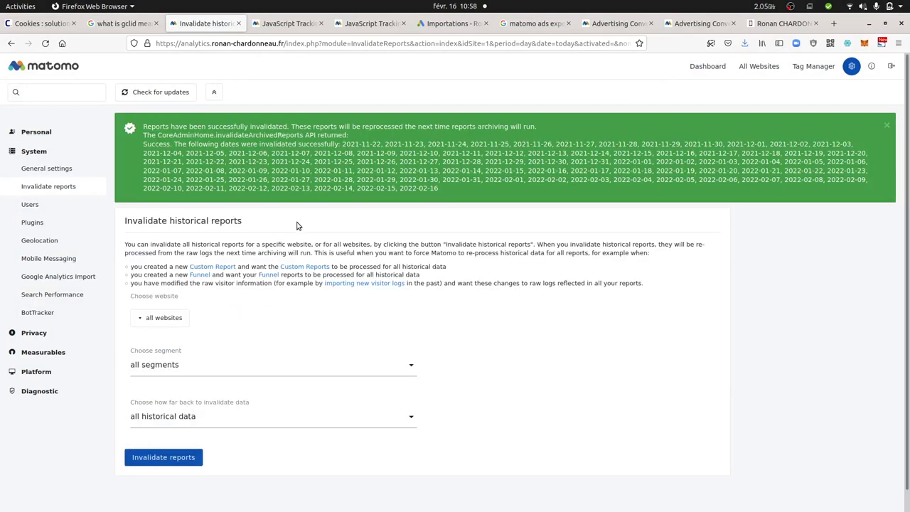
Return to the website's goal conversion exports list and check when the Matomo export was last requested
left_click(707, 66)
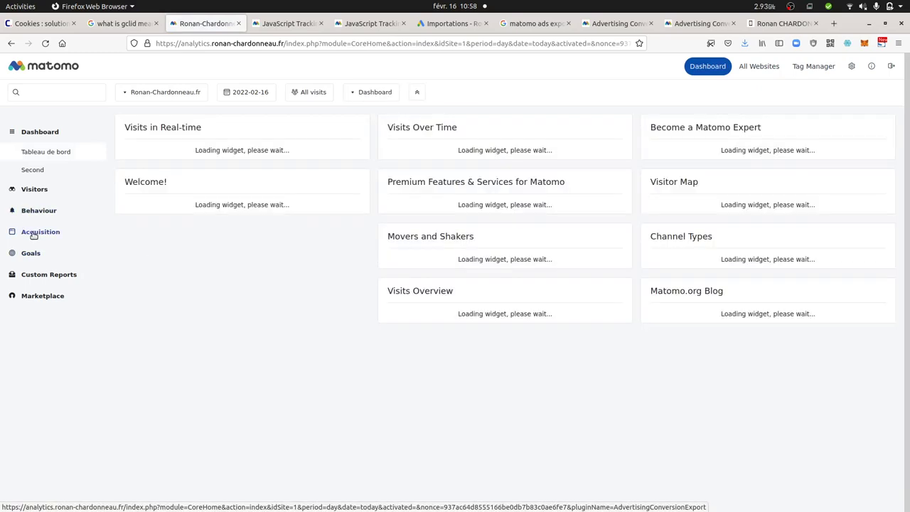
left_click(32, 234)
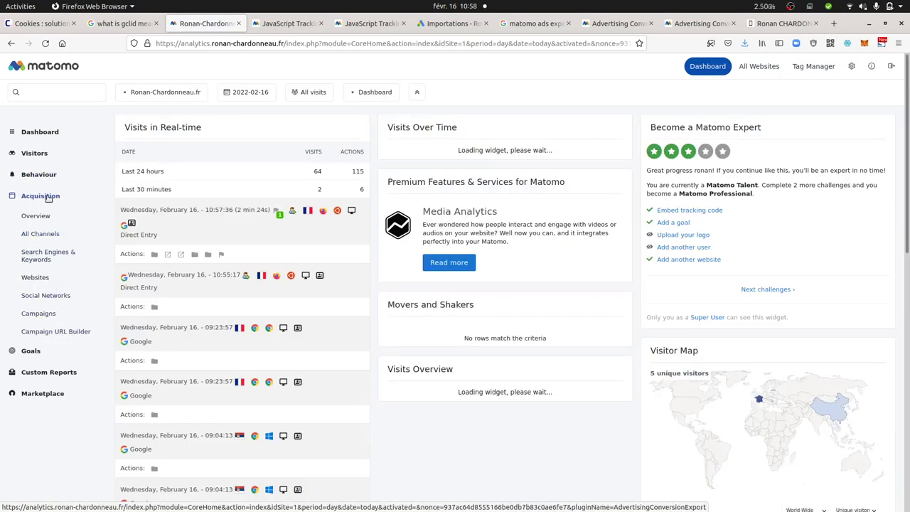
left_click(30, 350)
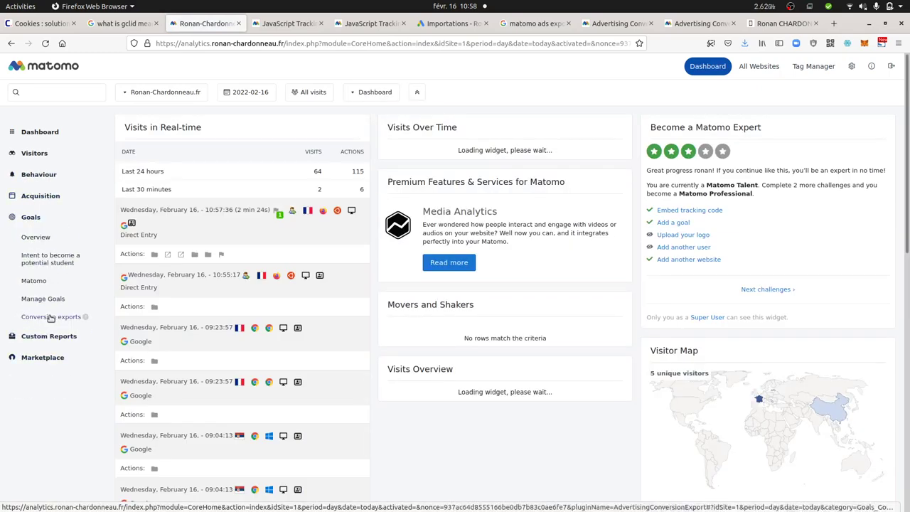
left_click(51, 318)
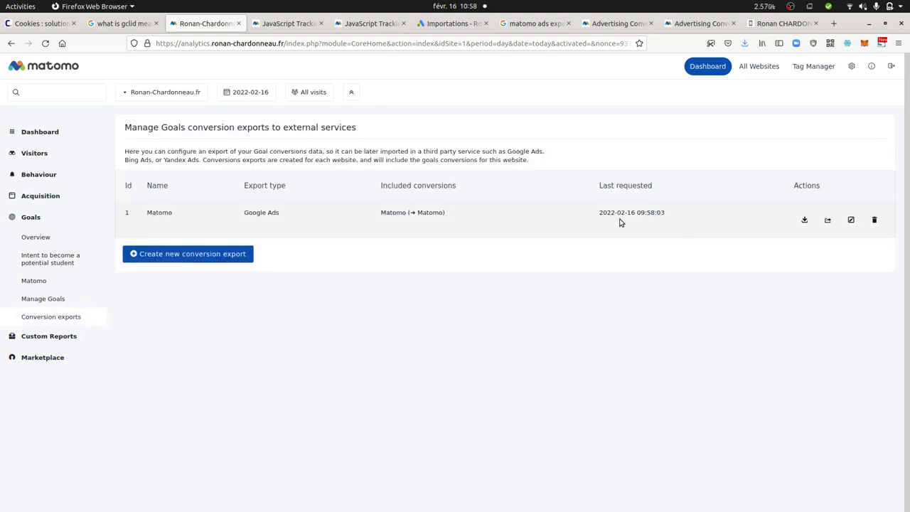
left_click_drag(631, 215, 678, 216)
Download the Matomo conversion export again, inspect the CSV in LibreOffice Calc, and close the spreadsheet
left_click(806, 221)
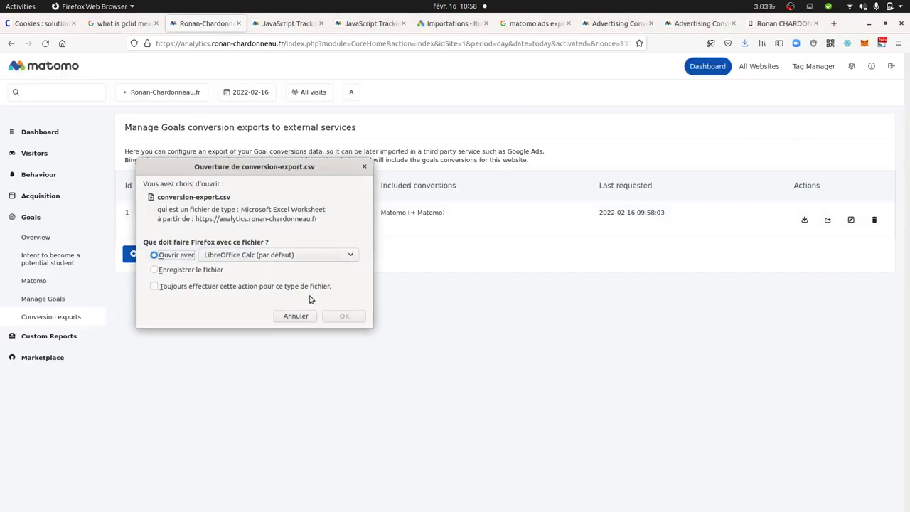
left_click(341, 317)
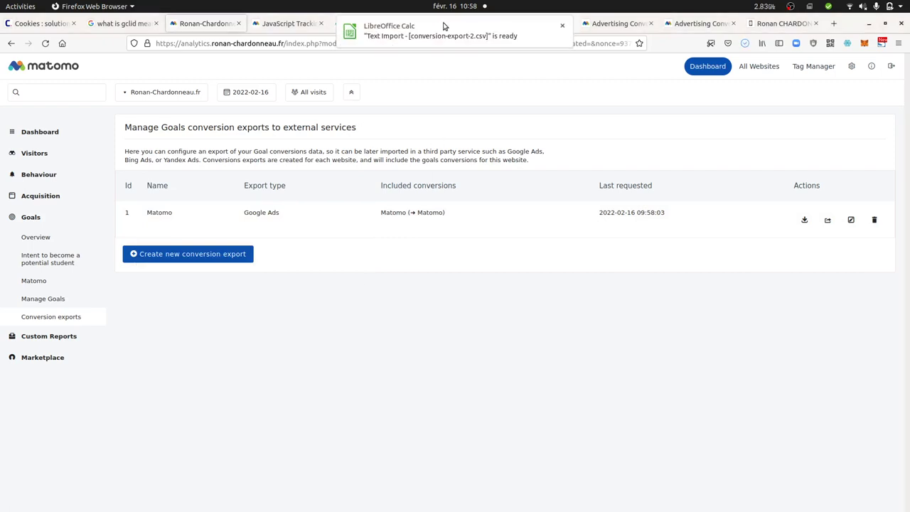
left_click(437, 36)
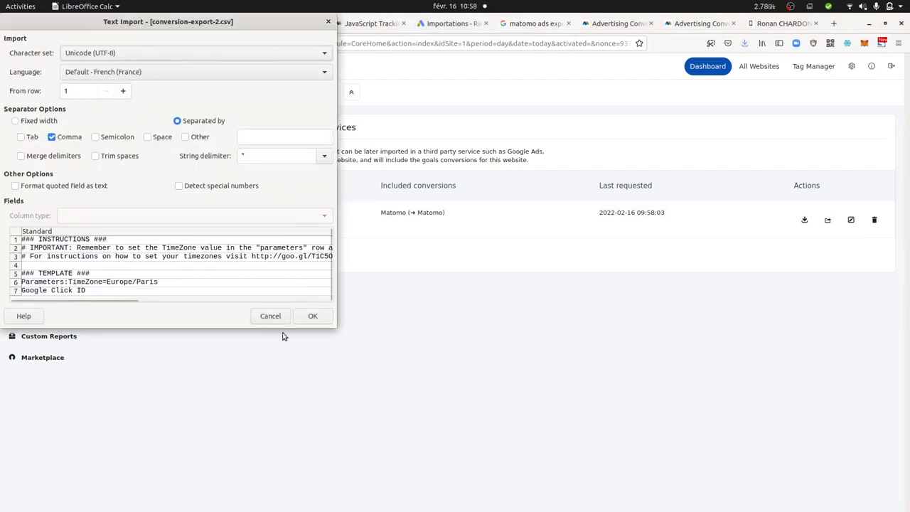
left_click(312, 317)
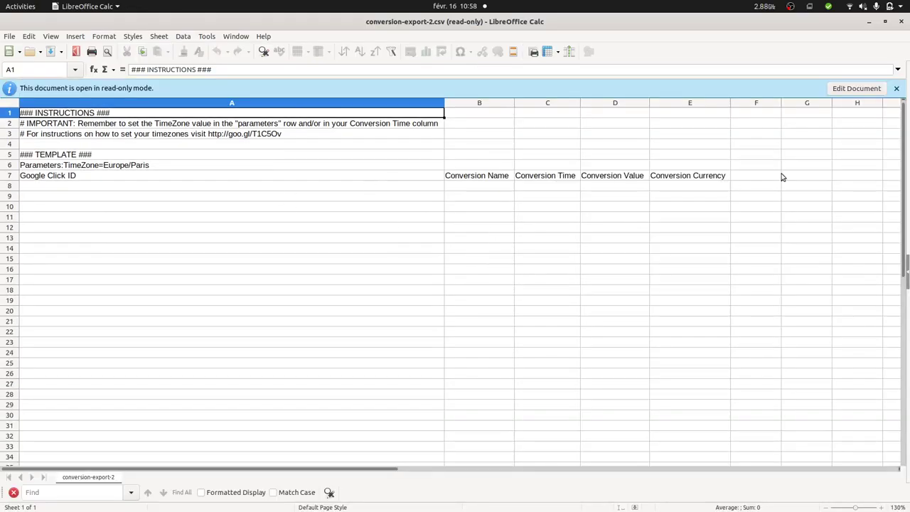
left_click(900, 22)
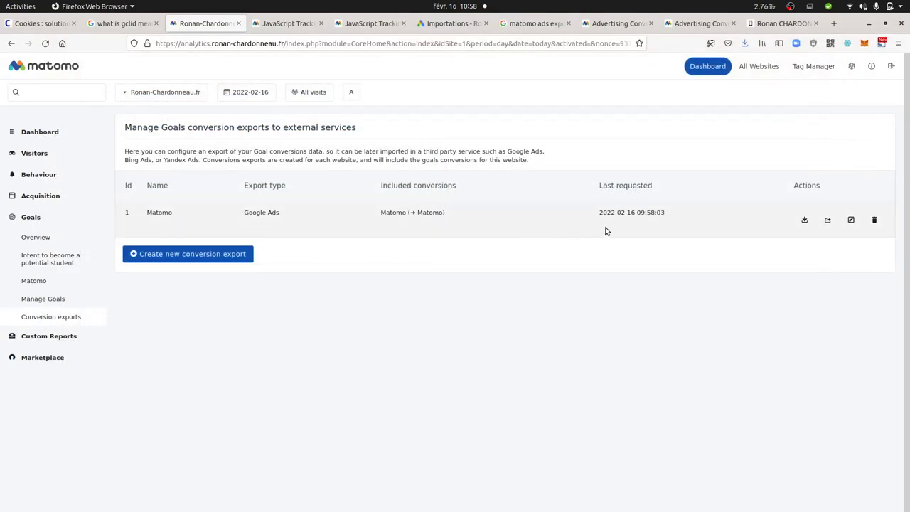
Review the Matomo goal's report, examining its conversions overview and the breakdown by channel type
left_click(34, 281)
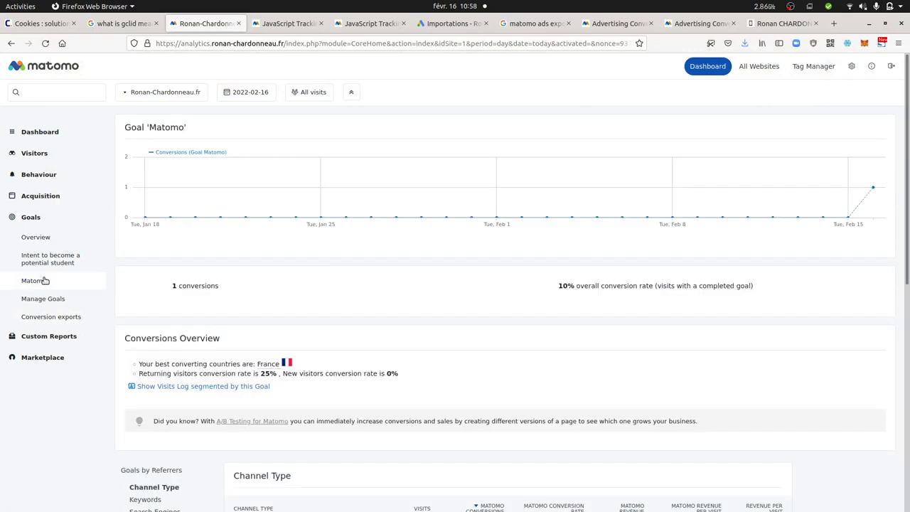
scroll(425, 391, "down", 3)
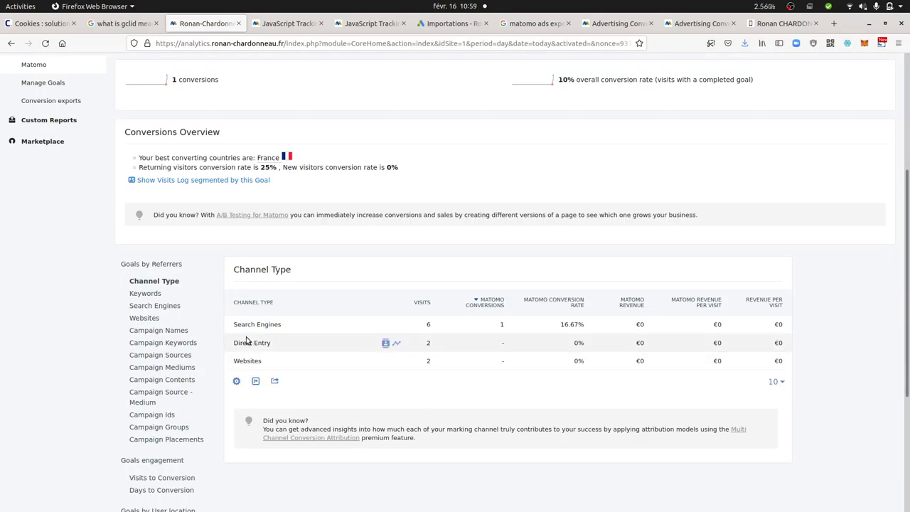
scroll(142, 370, "down", 1)
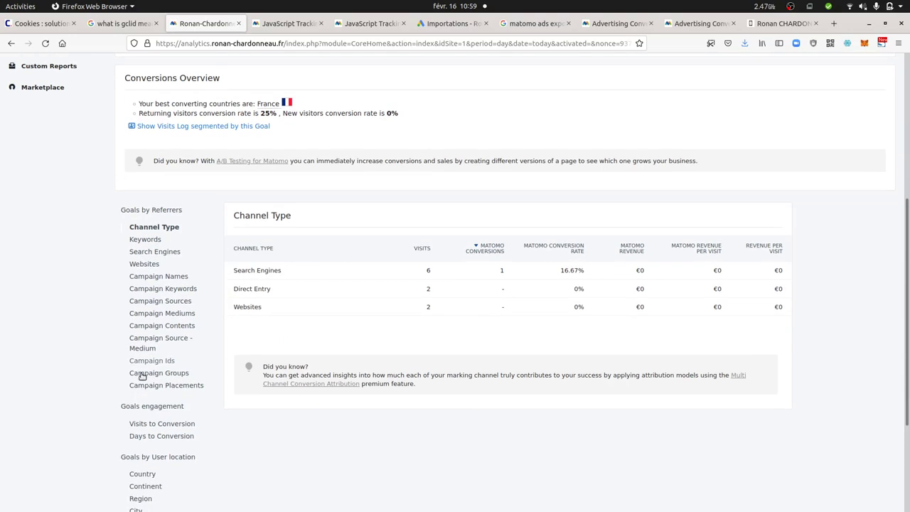
scroll(150, 388, "down", 3)
scroll(151, 380, "up", 5)
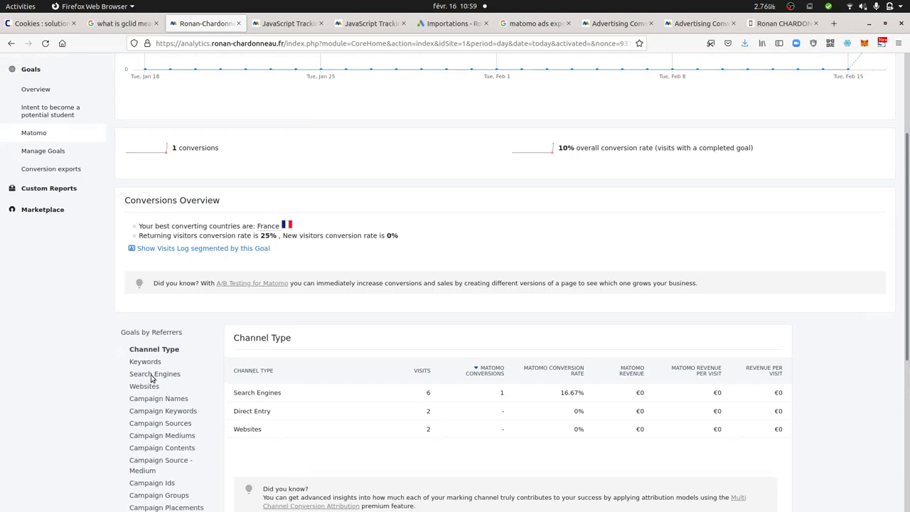
Start a new Google Ads conversion export named "Matomo v2" with 3 days to export
left_click(62, 317)
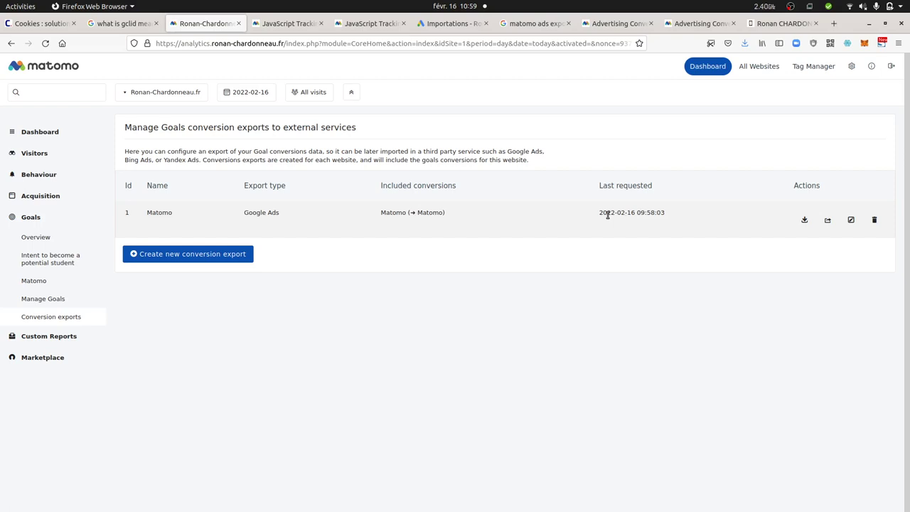
left_click(199, 254)
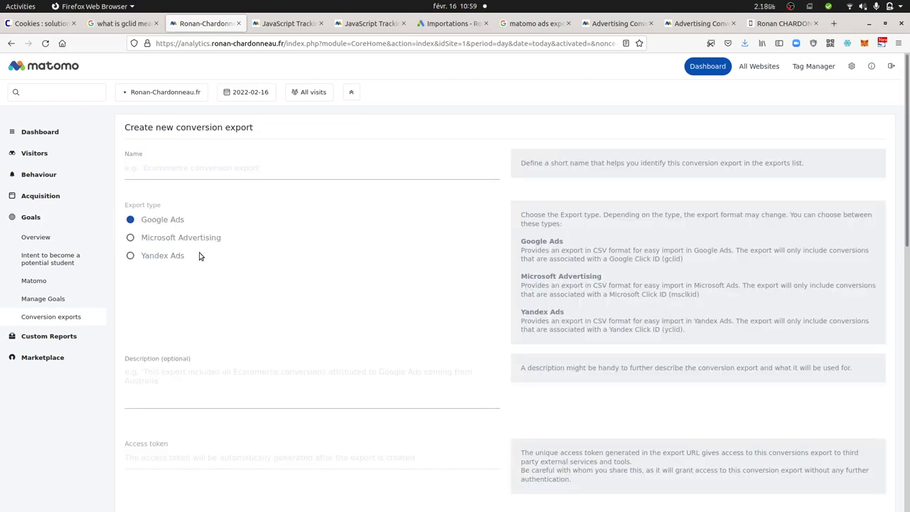
scroll(222, 391, "down", 8)
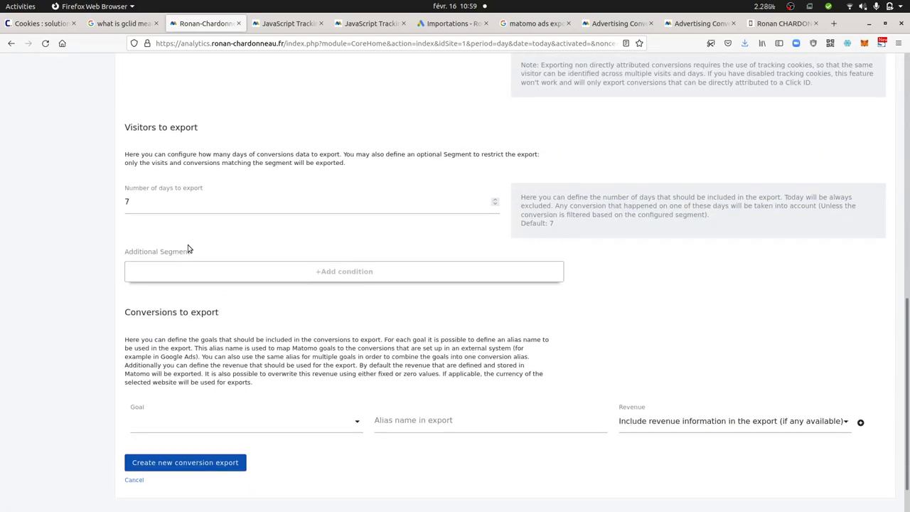
left_click(156, 206)
key("BackSpace")
type("3")
scroll(182, 299, "up", 10)
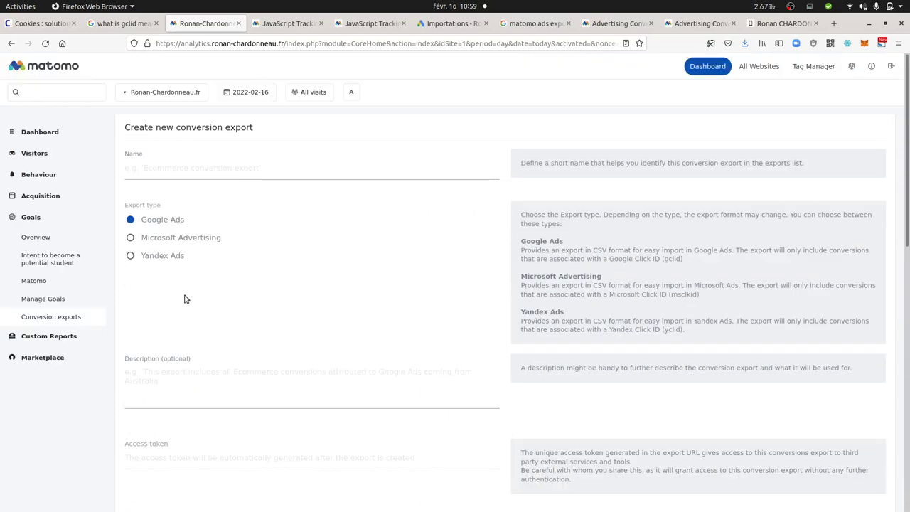
left_click(204, 171)
type("Matomo")
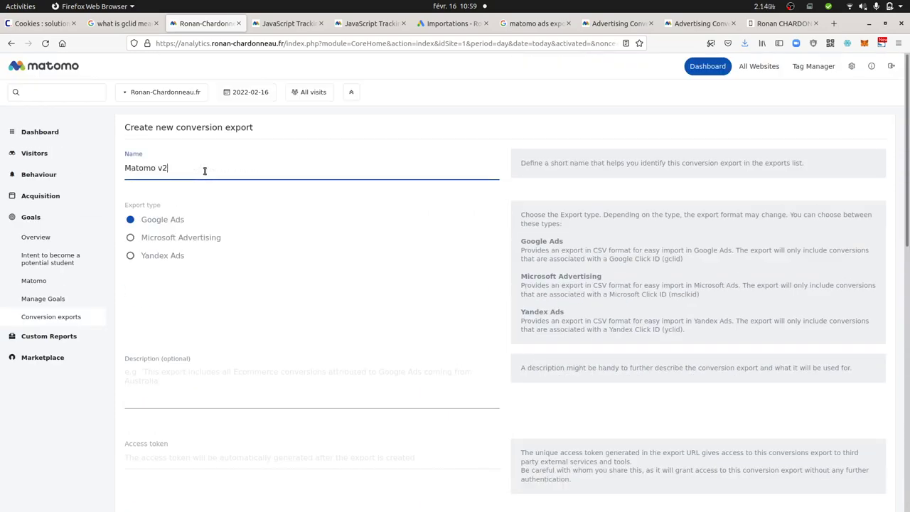
type(" v2")
Include the Matomo goal under the export alias "Matomo v2" and create the conversion export
scroll(352, 257, "down", 10)
left_click(290, 376)
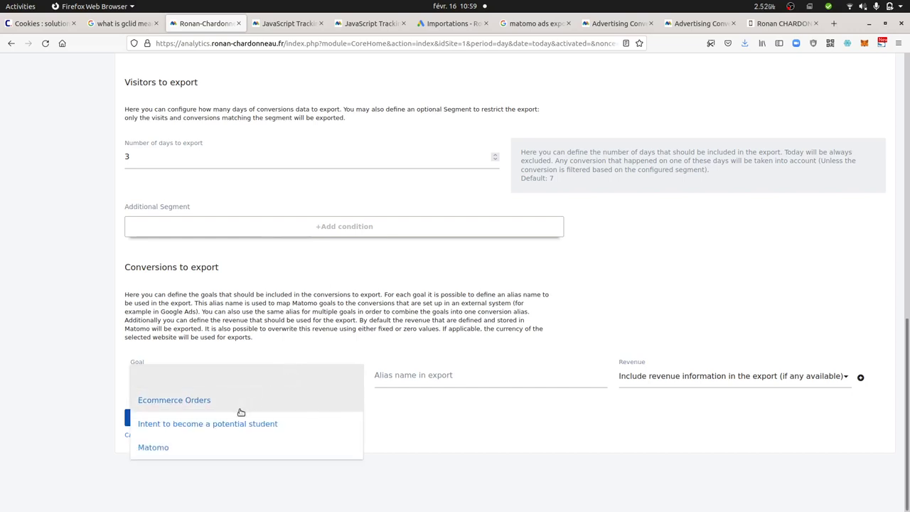
left_click(211, 447)
left_click(413, 378)
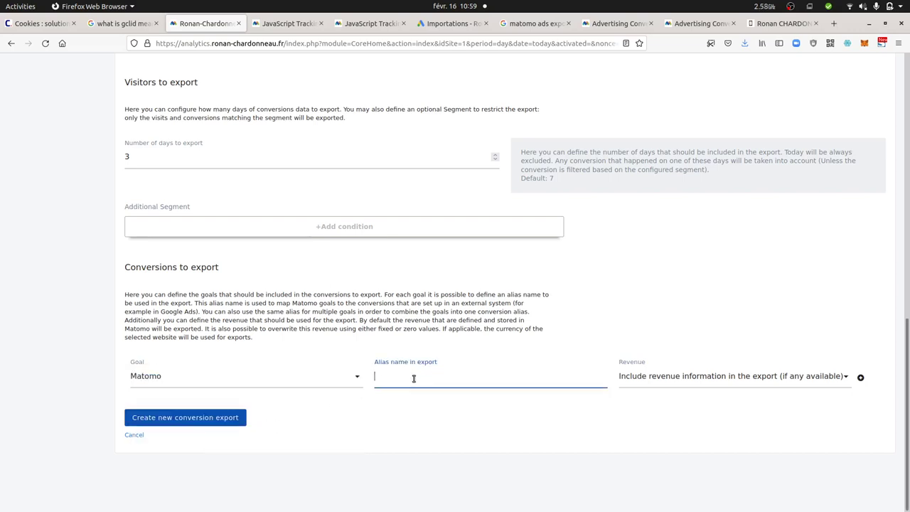
type("Matomo v2")
left_click(220, 417)
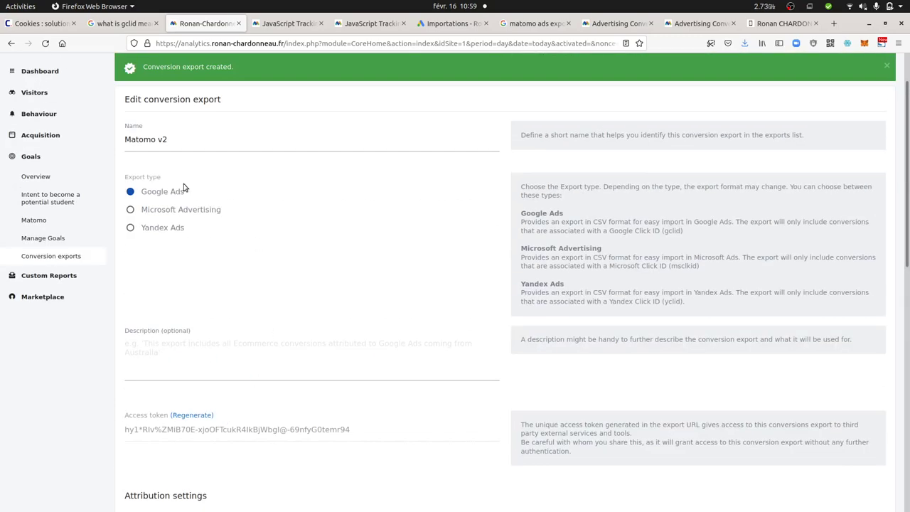
Download the Matomo v2 export from the exports list, inspect its CSV in LibreOffice Calc, and close the file
left_click(55, 255)
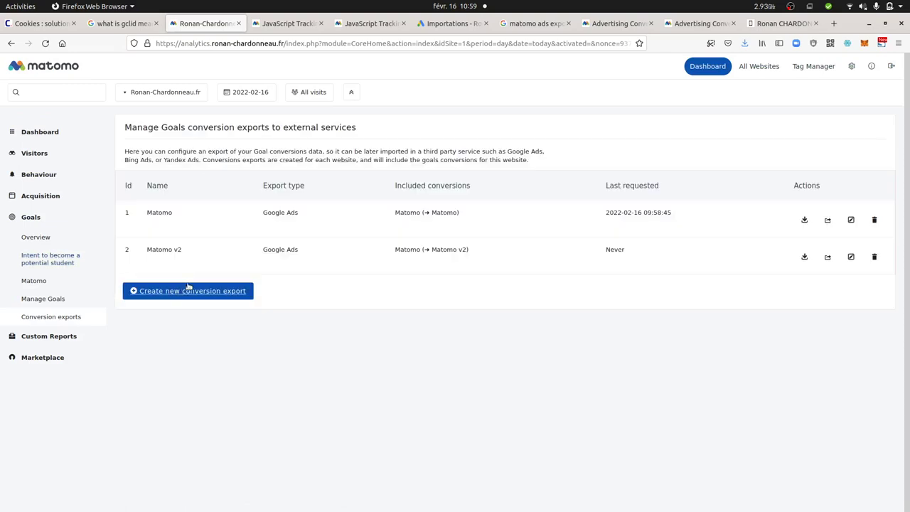
left_click(804, 257)
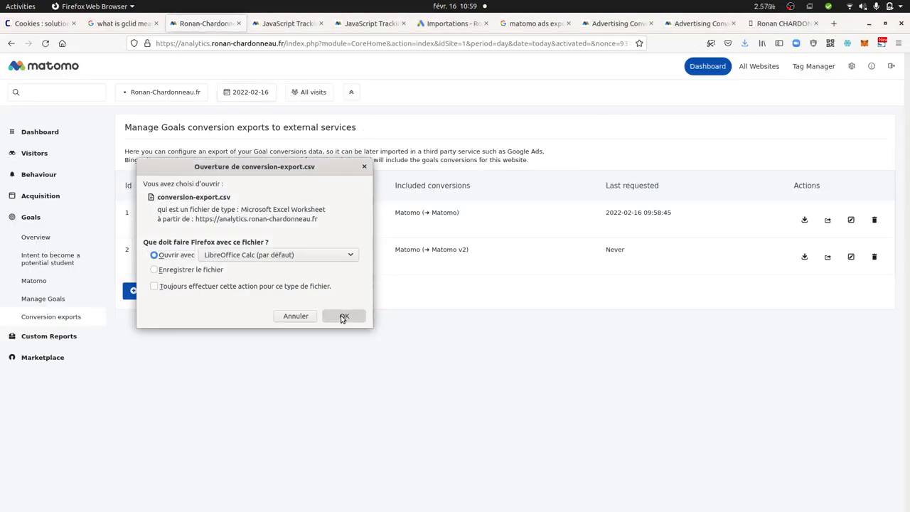
left_click(343, 316)
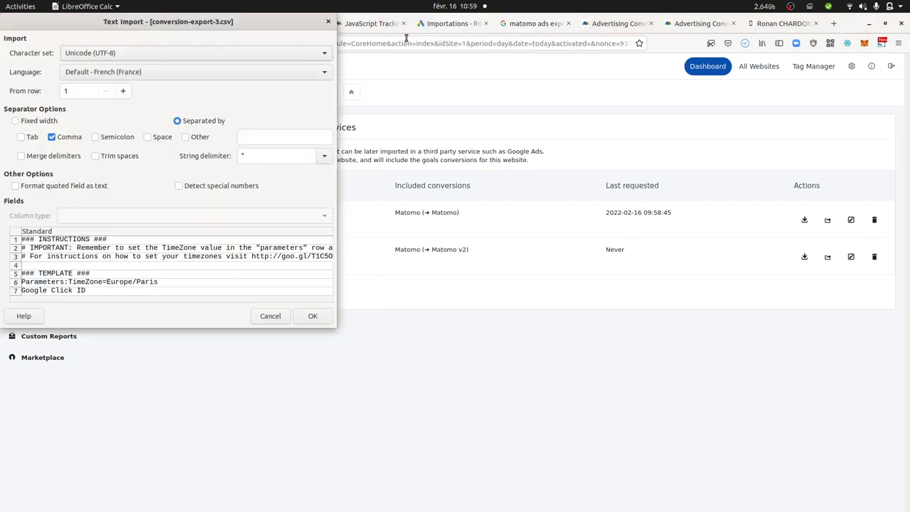
left_click(322, 315)
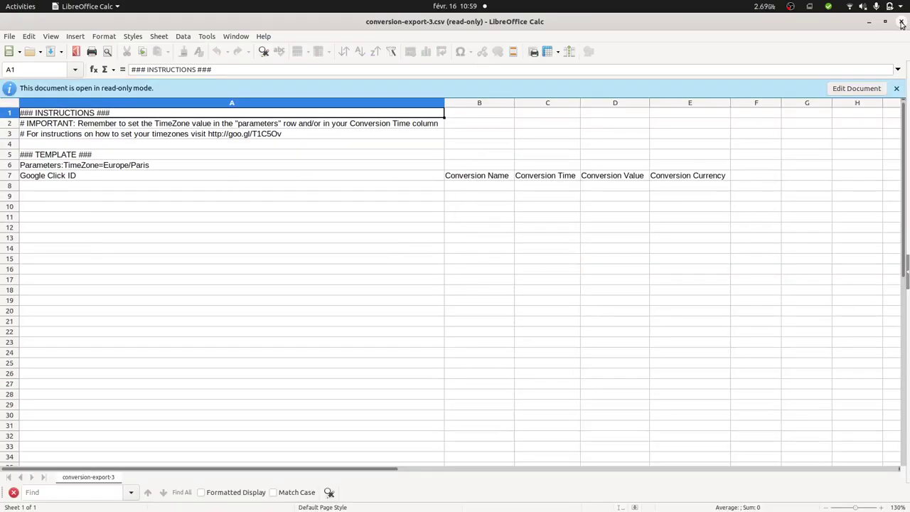
left_click(900, 22)
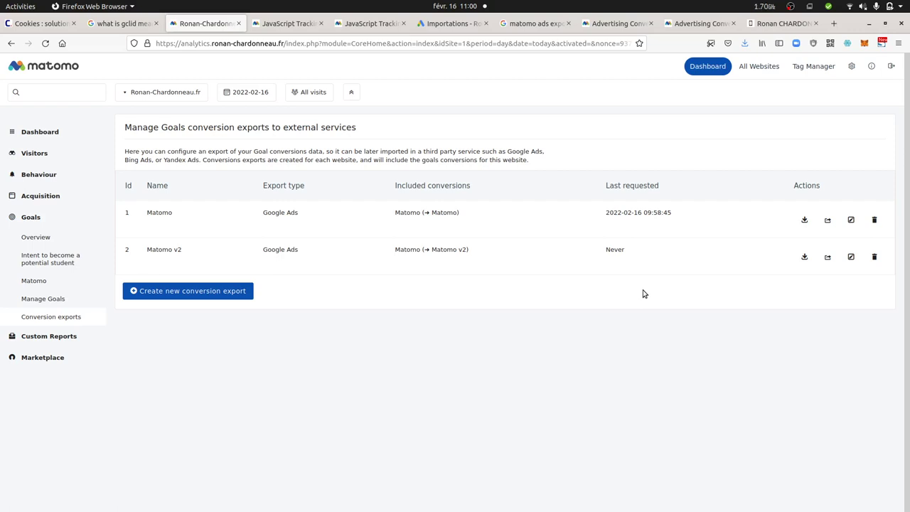
Consult Matomo's Advertising Conversion Export documentation on setting up the export and the Google Ads conversions import
left_click(629, 22)
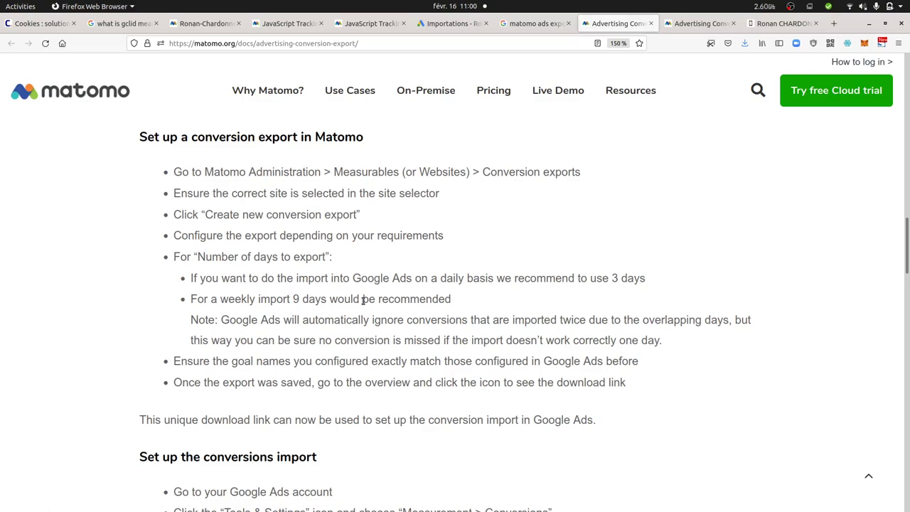
scroll(363, 300, "down", 5)
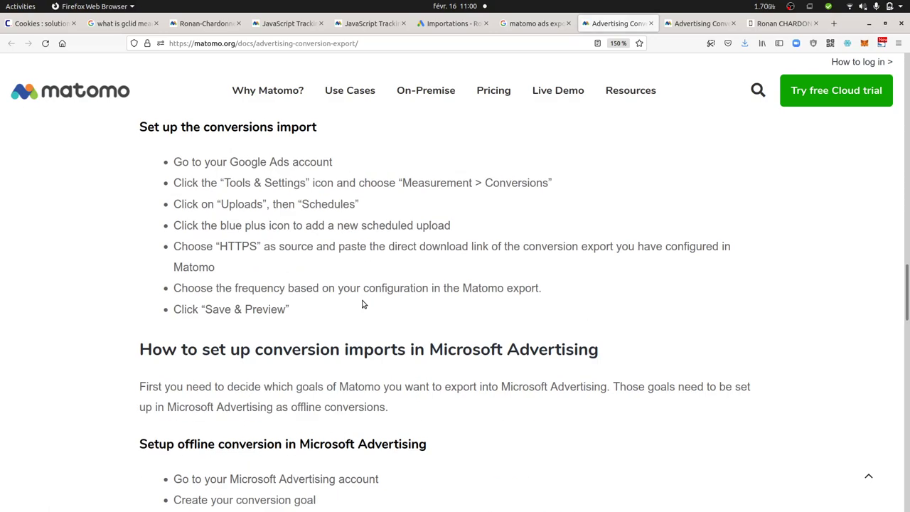
scroll(364, 300, "up", 15)
scroll(363, 303, "up", 3)
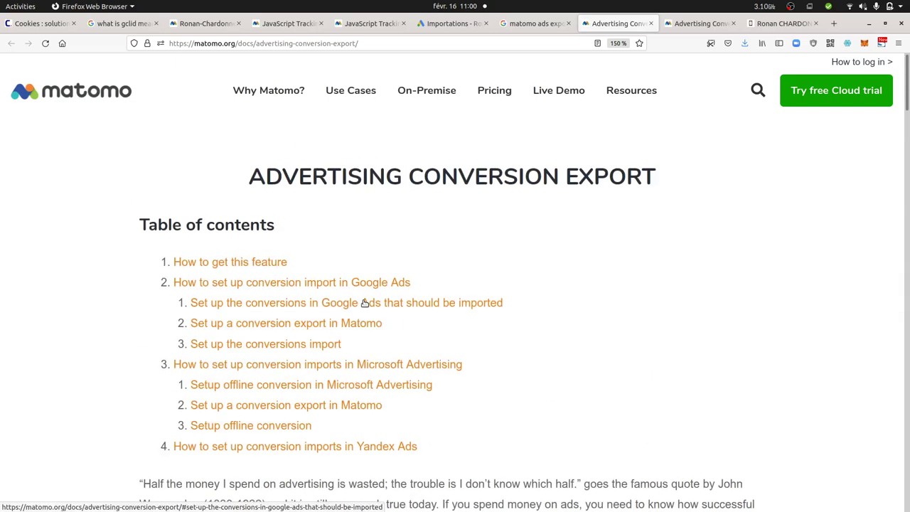